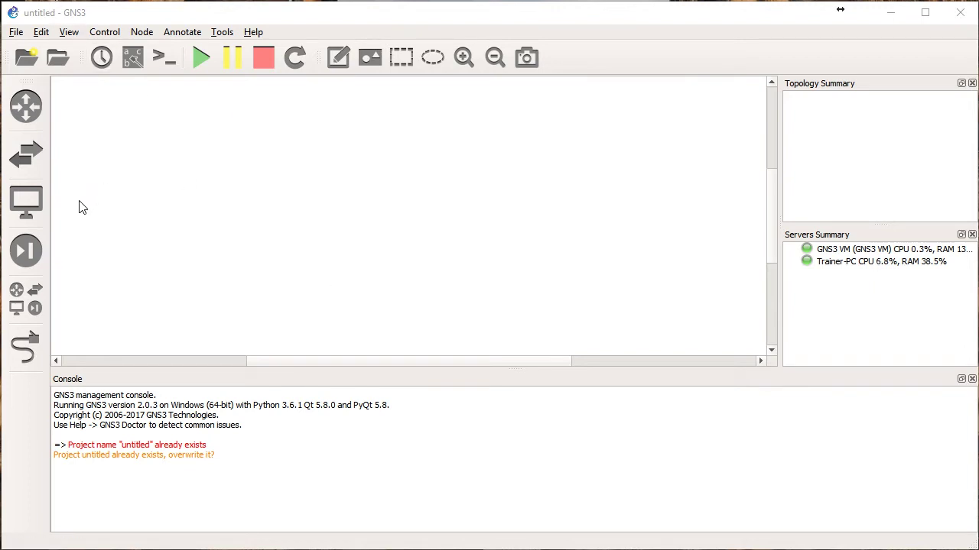
Open the Routers panel to list the available router templates such as c7200_on_vm.
left_click(25, 113)
Place three c7200_on_vm routers, R1, R2 and R3, on the canvas.
left_click_drag(87, 130, 348, 180)
left_click_drag(68, 128, 500, 205)
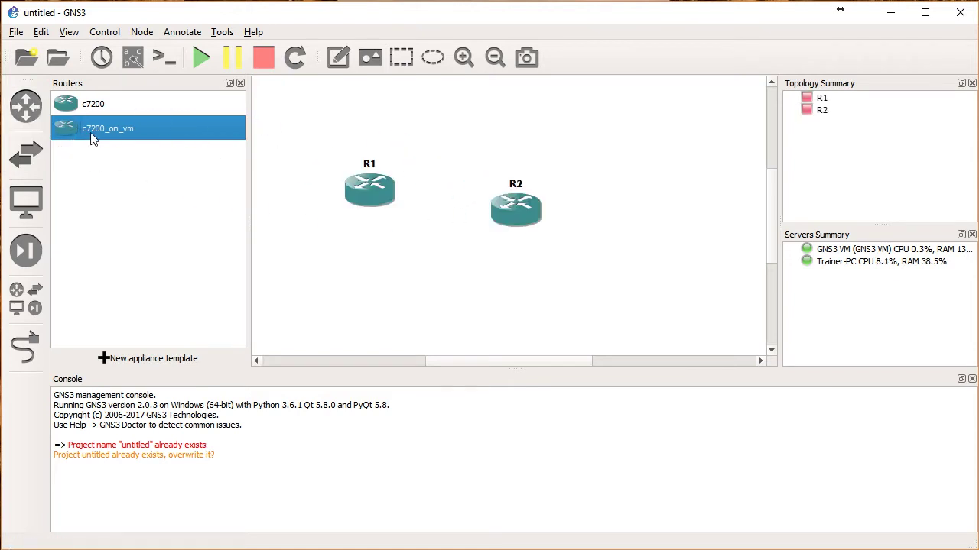
left_click_drag(92, 136, 648, 203)
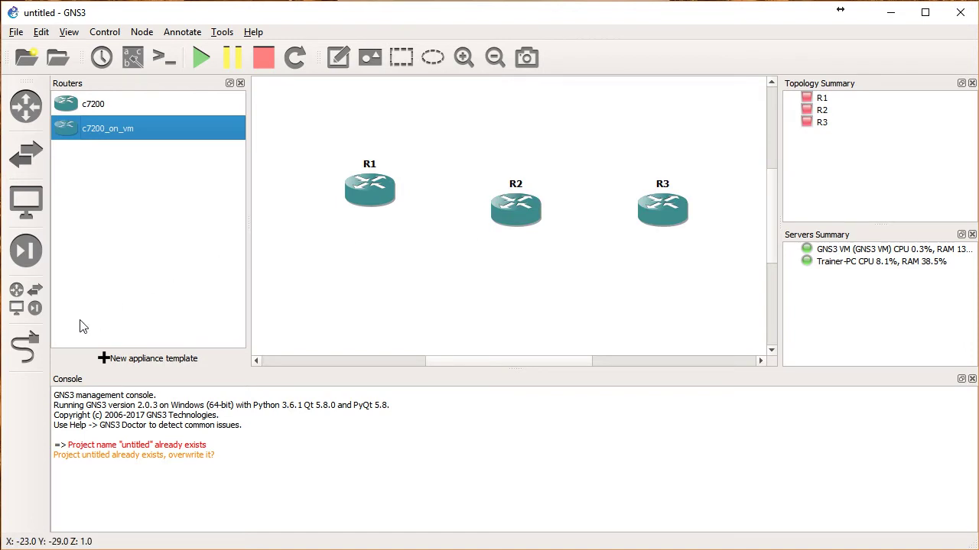
Link R1 Serial1/0 to R2 Serial1/0.
left_click(31, 349)
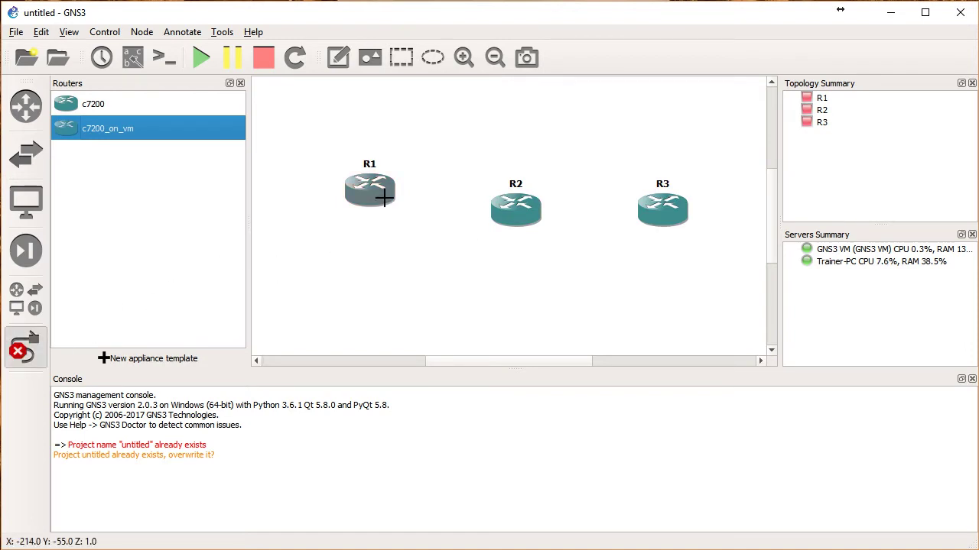
left_click(382, 193)
left_click(419, 220)
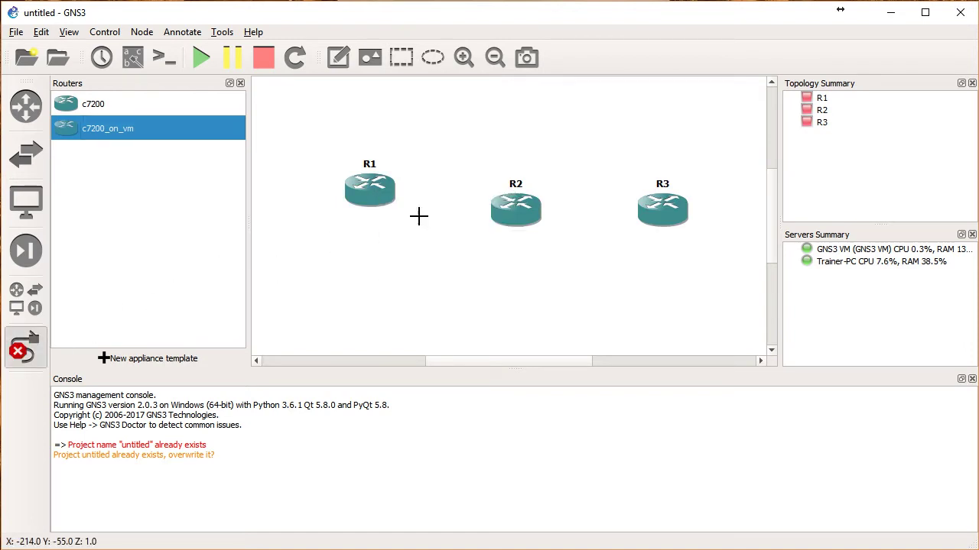
left_click(514, 209)
left_click(534, 237)
Link R2 Serial1/1 to R3 Serial1/0.
left_click(535, 222)
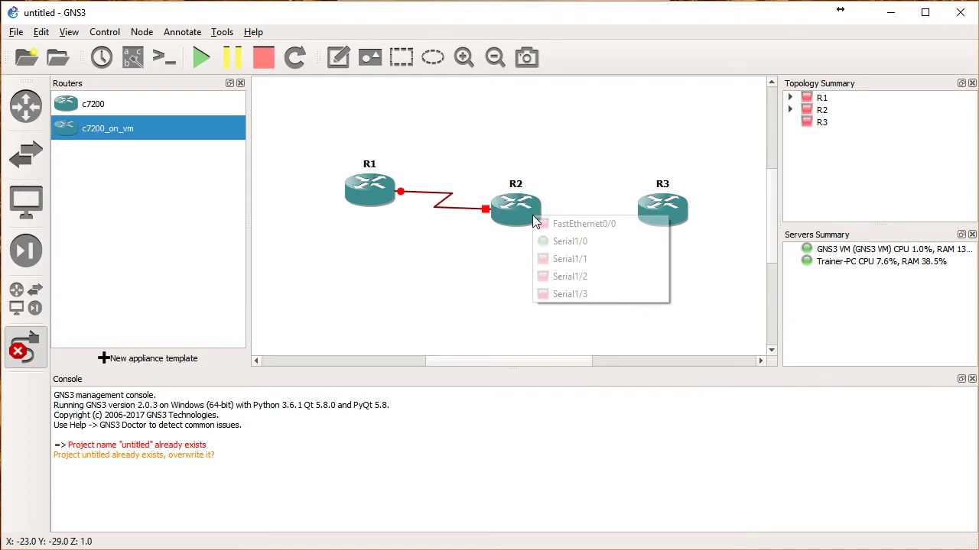
left_click(539, 222)
left_click(540, 219)
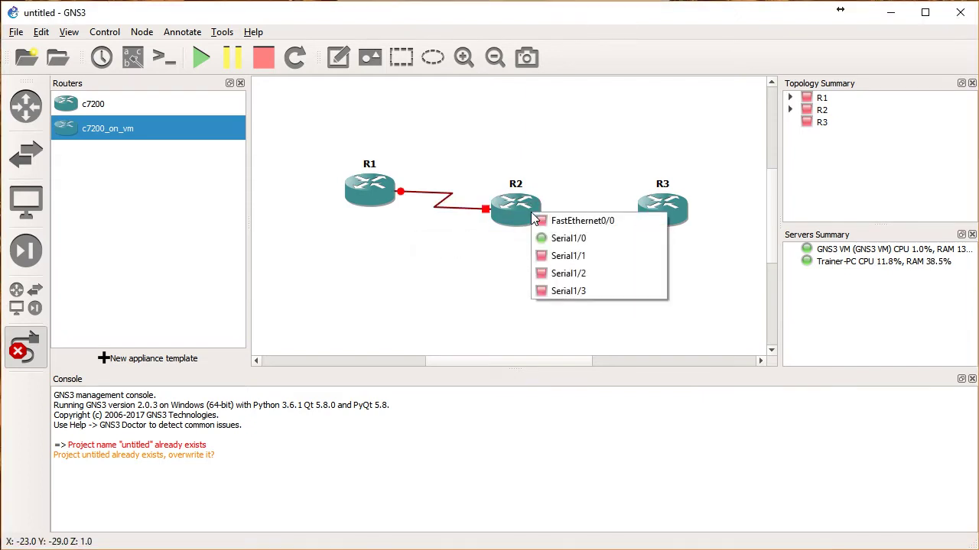
left_click(563, 256)
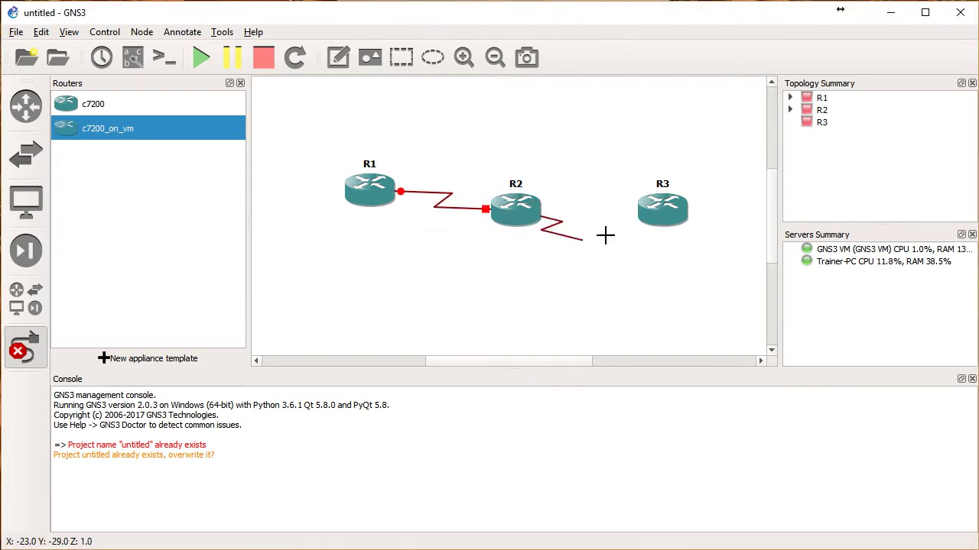
left_click(654, 212)
left_click(680, 239)
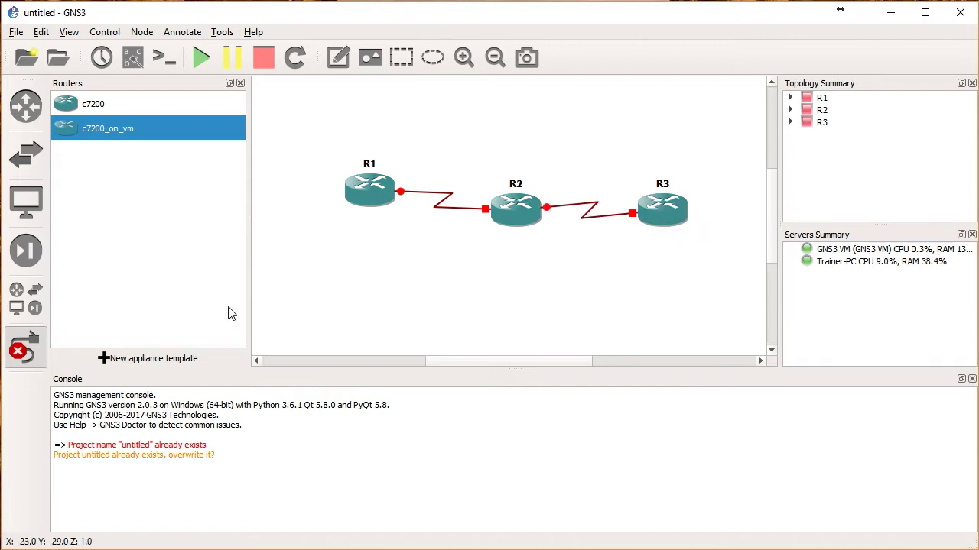
left_click(25, 298)
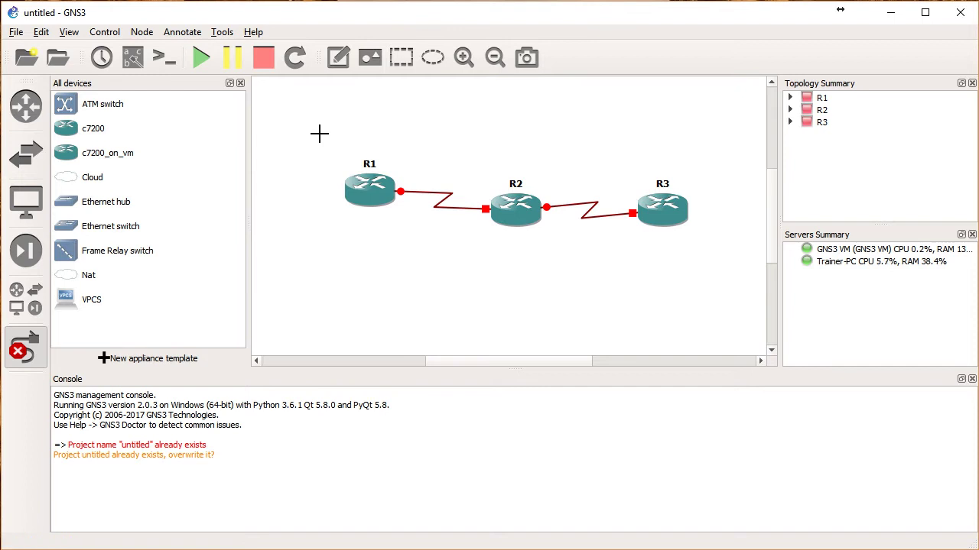
Hide the device list and start all three routers.
left_click(240, 84)
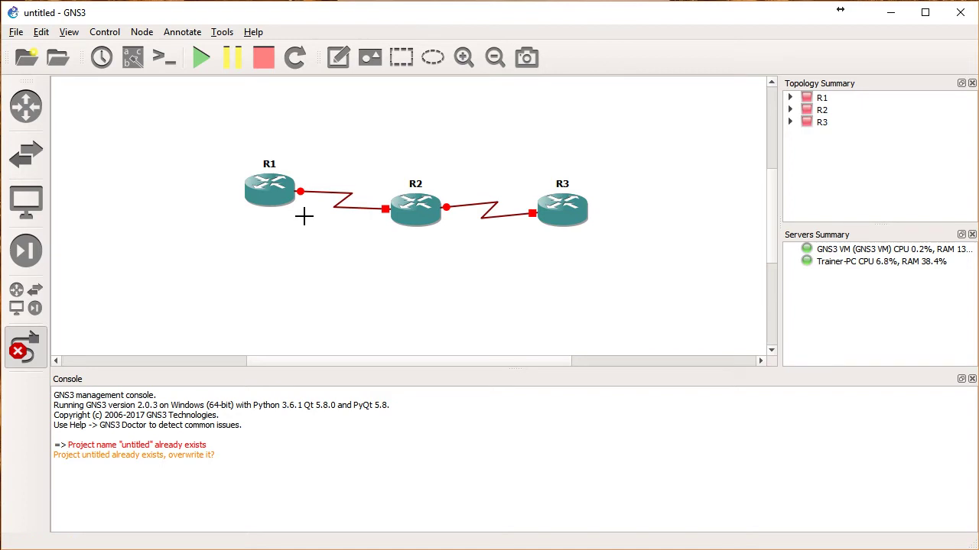
left_click(207, 66)
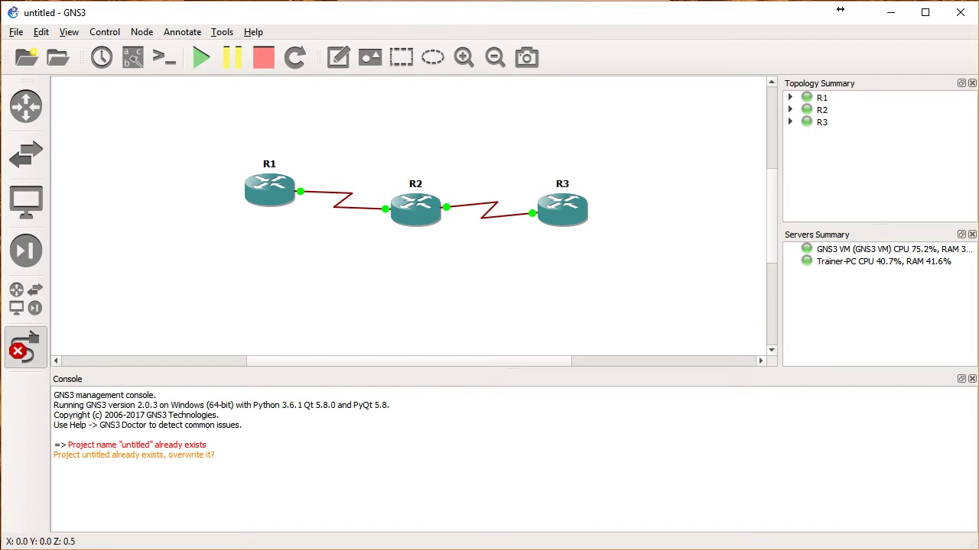
Exit link mode and open R1's console full screen.
left_click(30, 363)
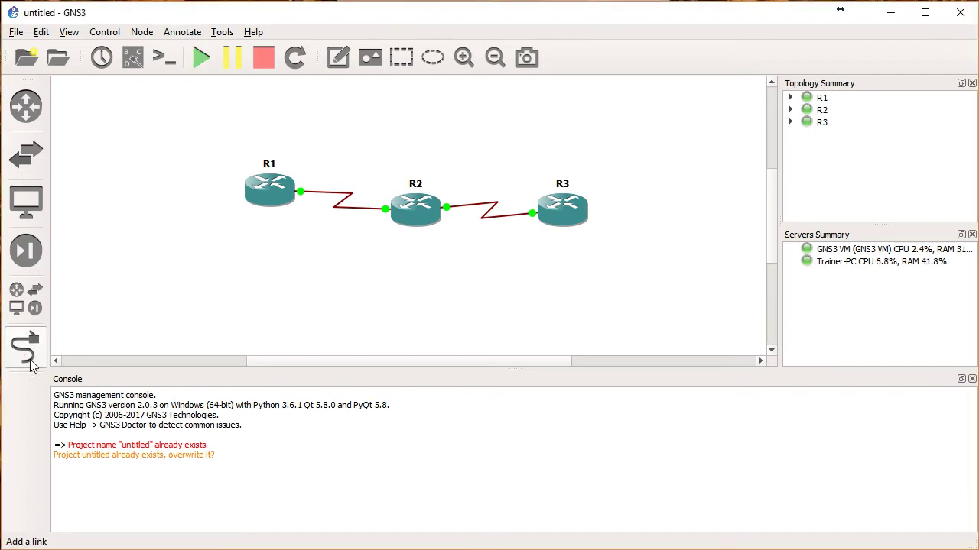
right_click(267, 194)
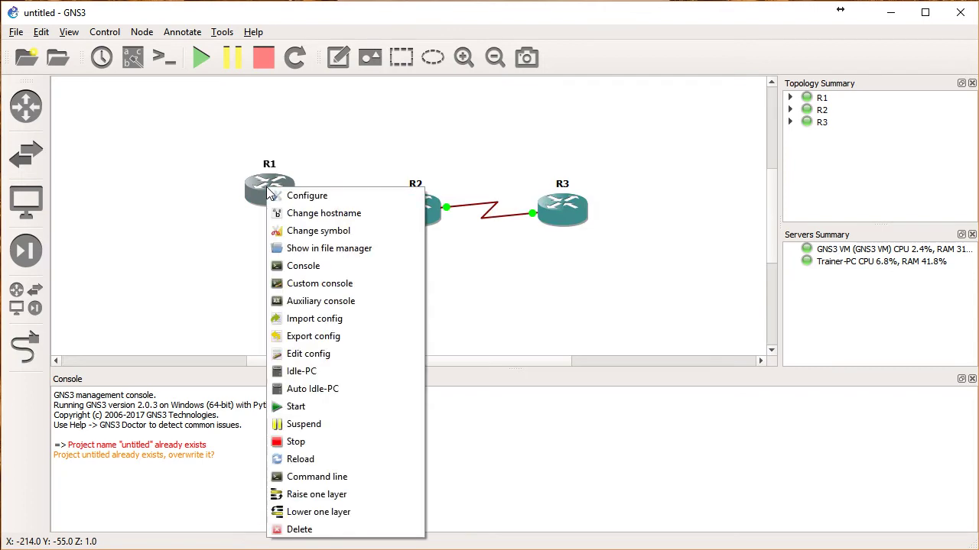
left_click(297, 266)
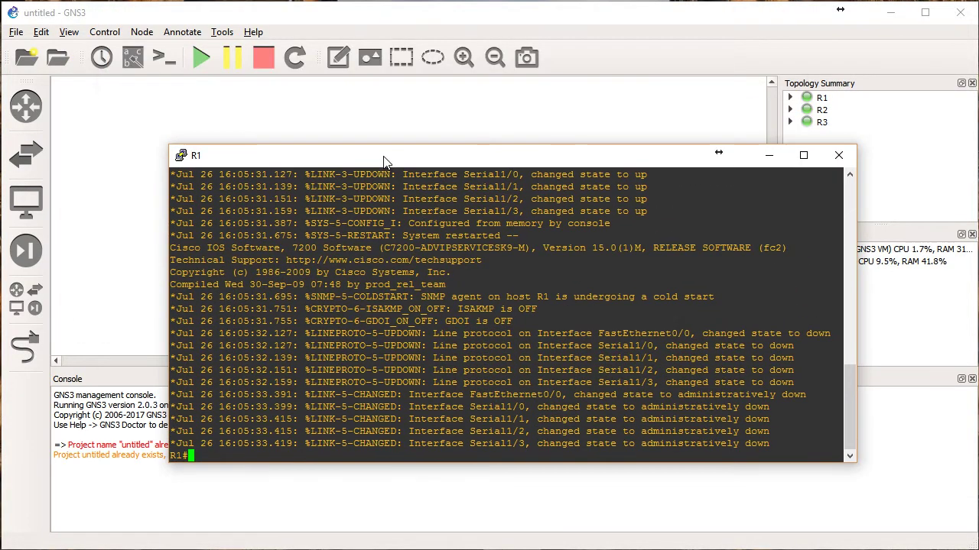
double_click(384, 157)
key("Return")
key("Return")
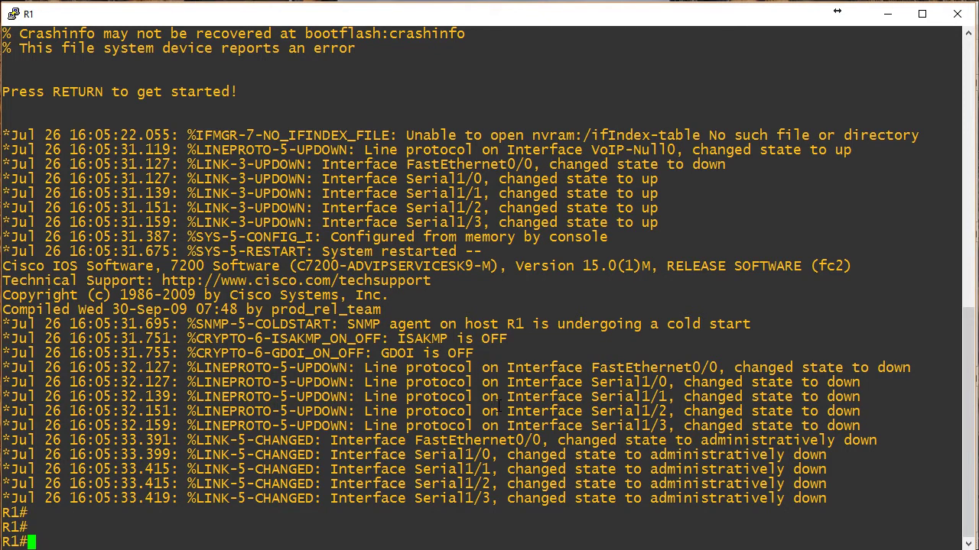
On R1, enter configuration mode and enable interface Serial1/0 with no shut.
type("conf t")
key("Return")
type("int s")
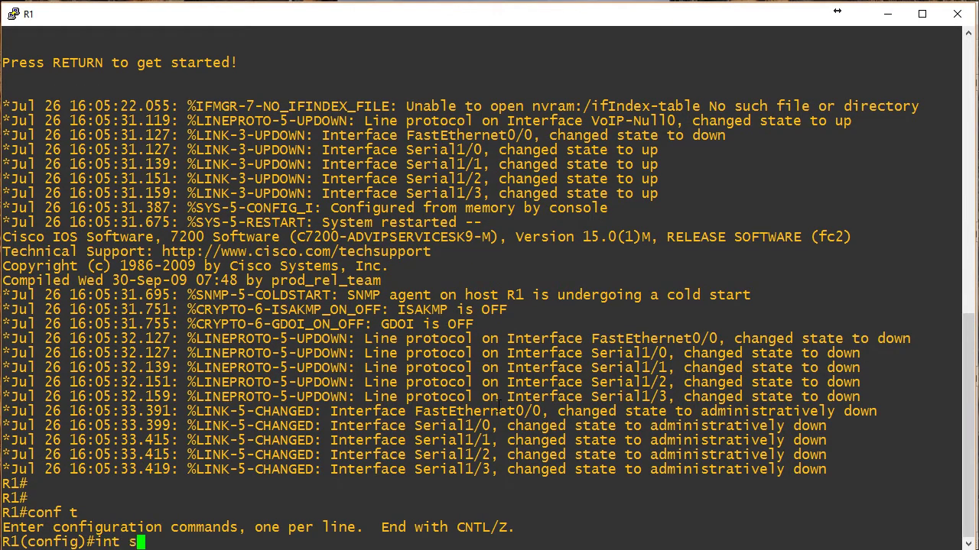
type("1/0")
key("Return")
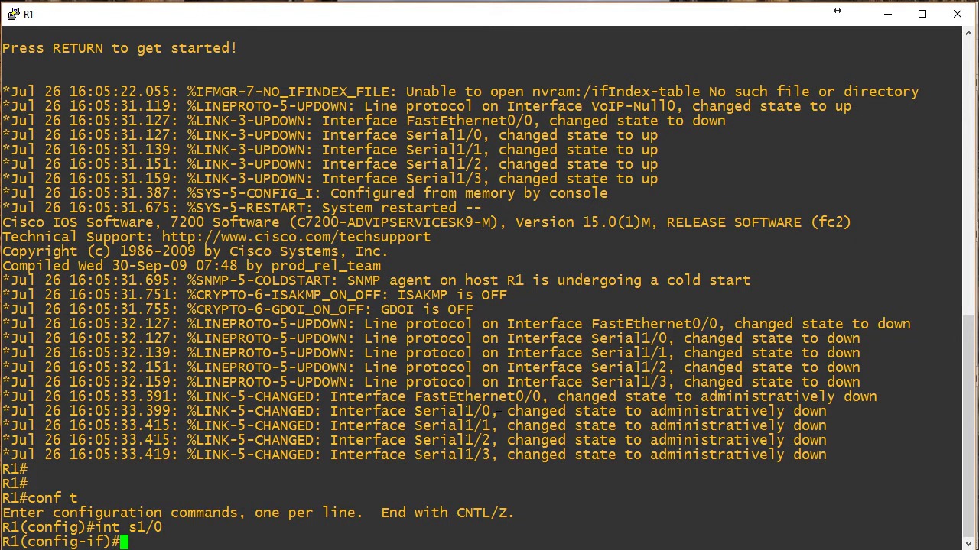
type("no shut")
key("Return")
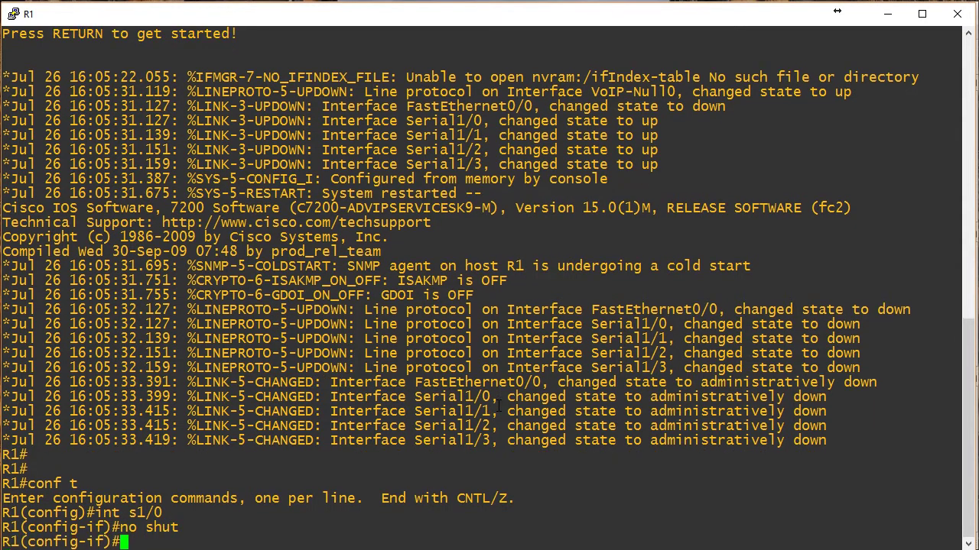
Give R1's Serial1/0 10.10.10.1/24 in OSPF 1 area 0, then switch to R2.
type("ip add")
key("Tab")
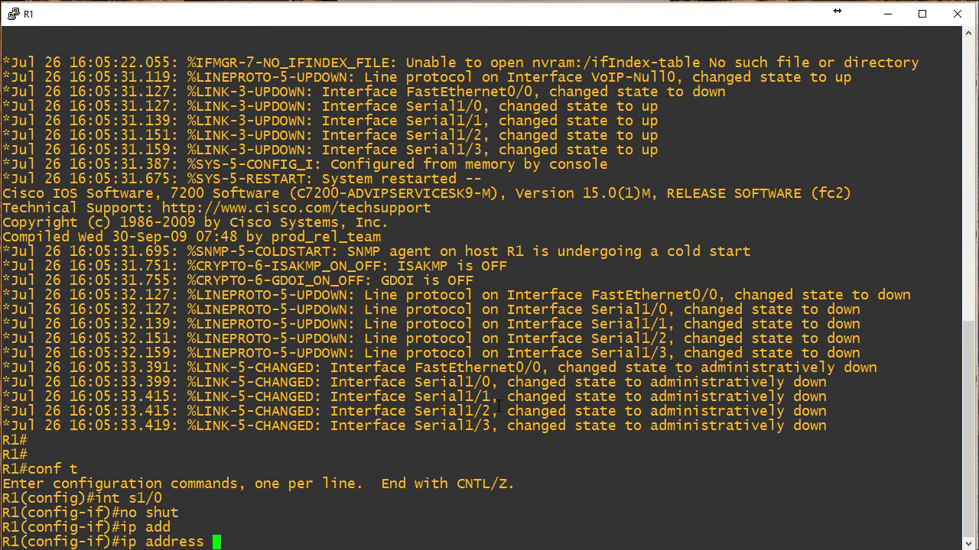
type("10.10")
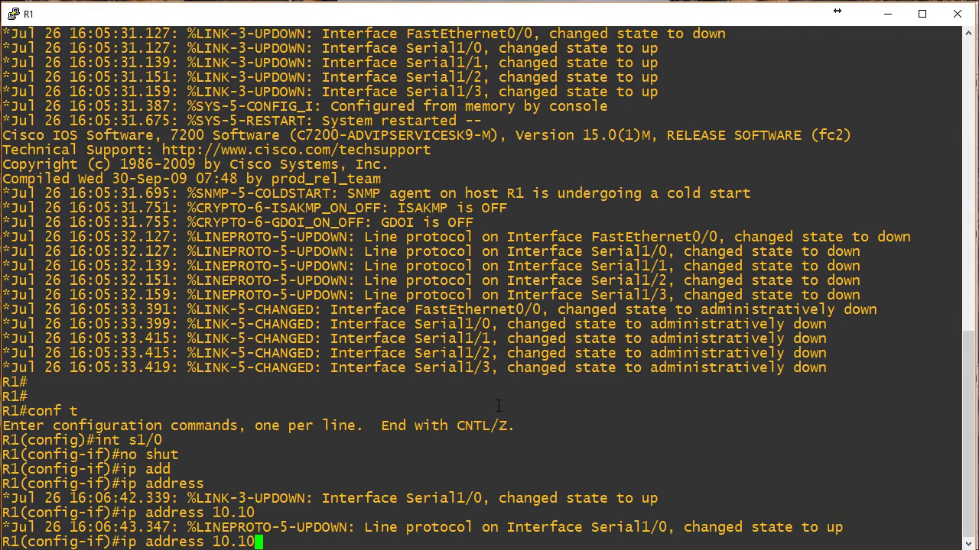
type(".10.1 255.")
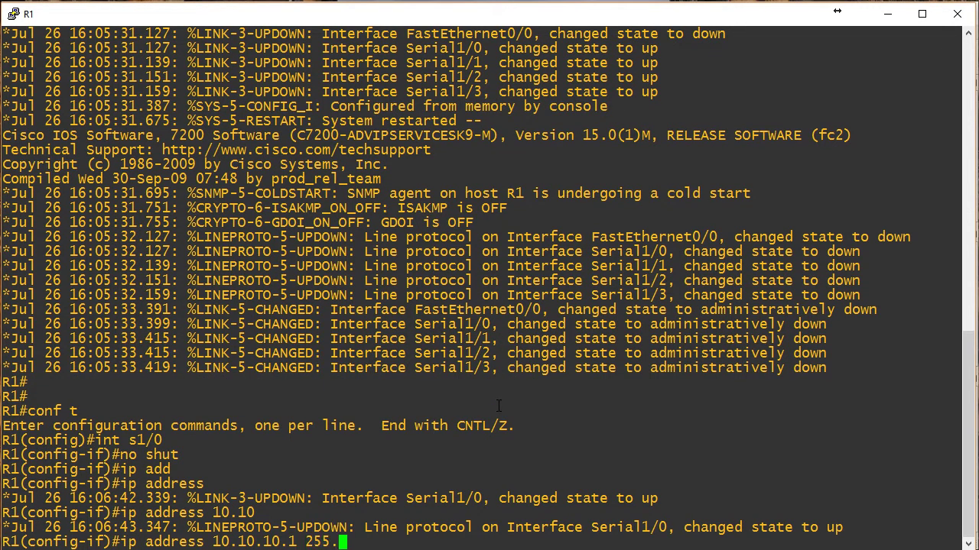
type("255.255.0")
key("Return")
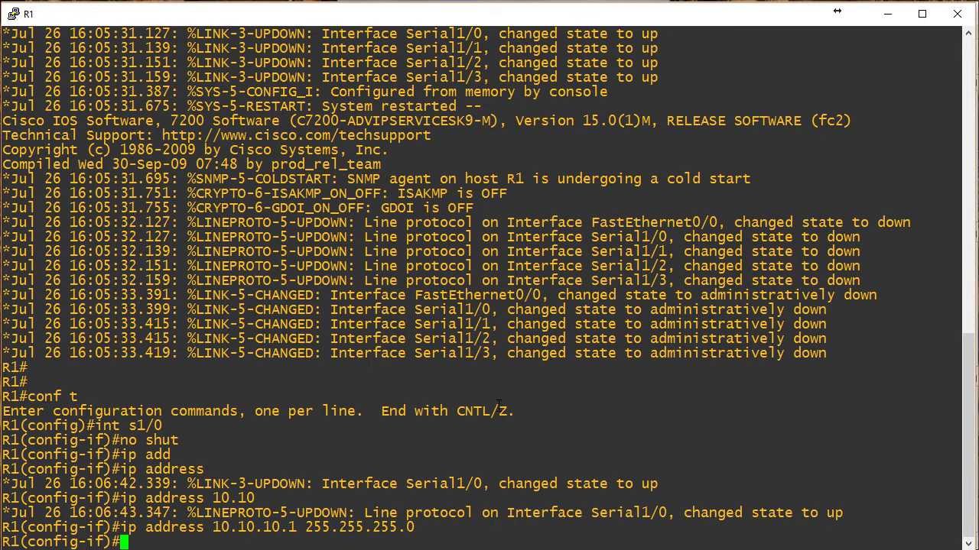
type("ip ospf 1 a")
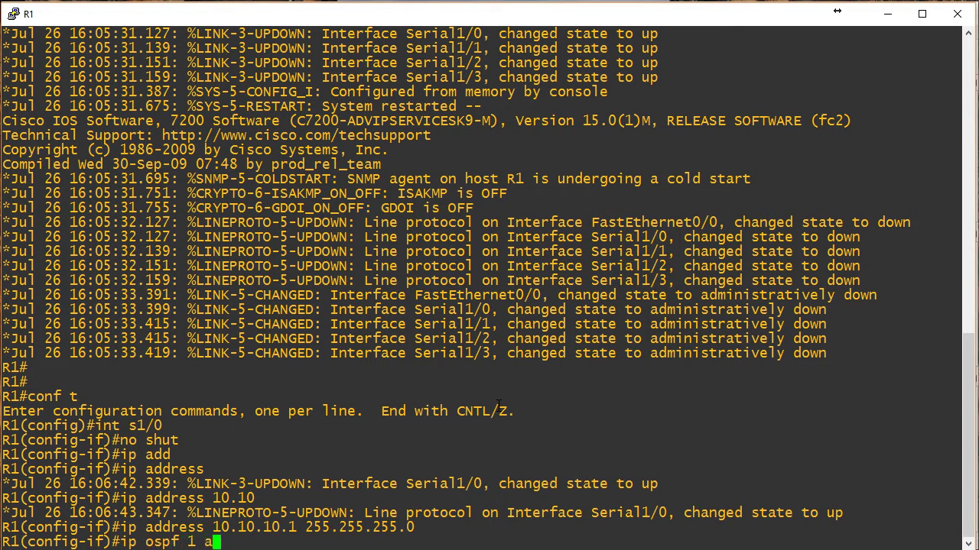
type("rea 0")
key("Return")
type("end")
key("Return")
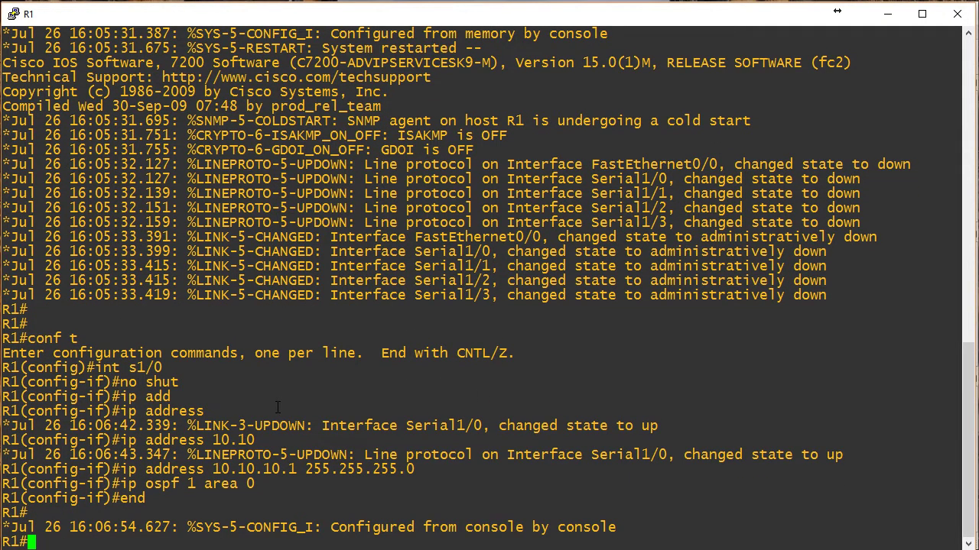
key("alt+Tab")
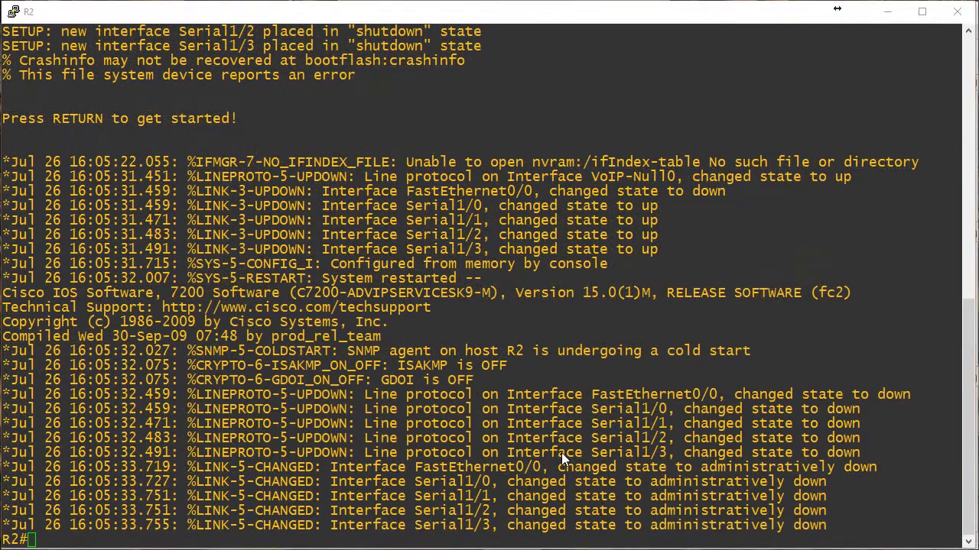
On R2, enter configuration mode and enable interface Serial1/0.
left_click(500, 442)
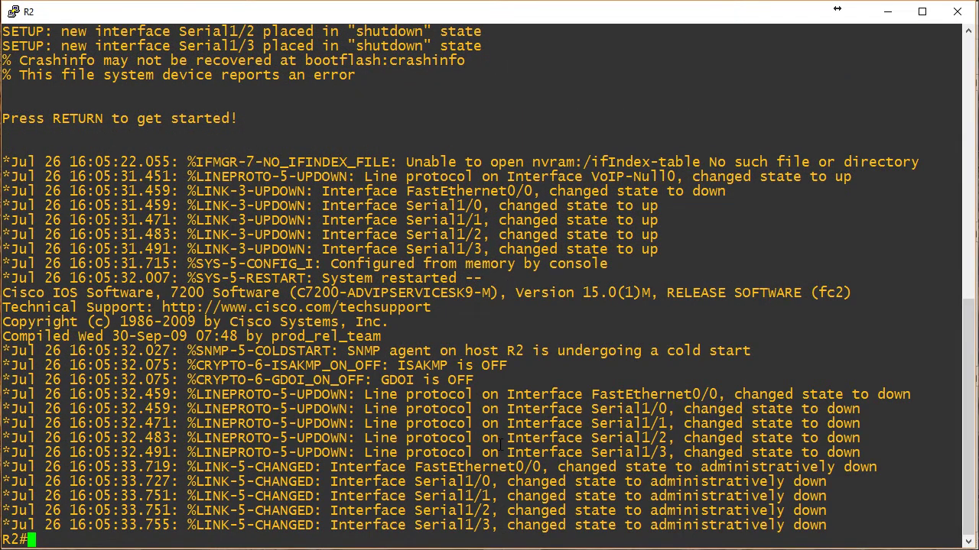
type("conf t")
key("Return")
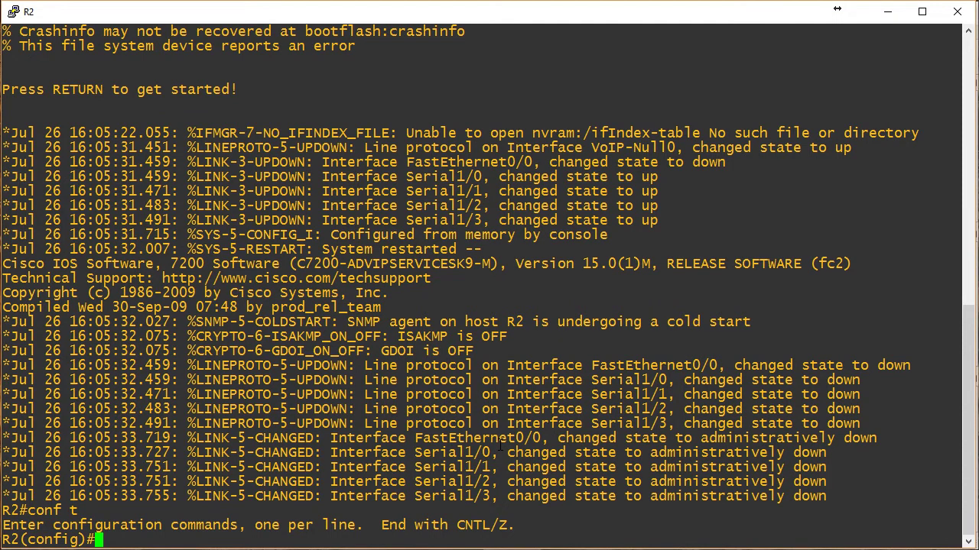
type("int s0")
key("BackSpace")
key("BackSpace")
type("s1/0")
key("Return")
type("no shut")
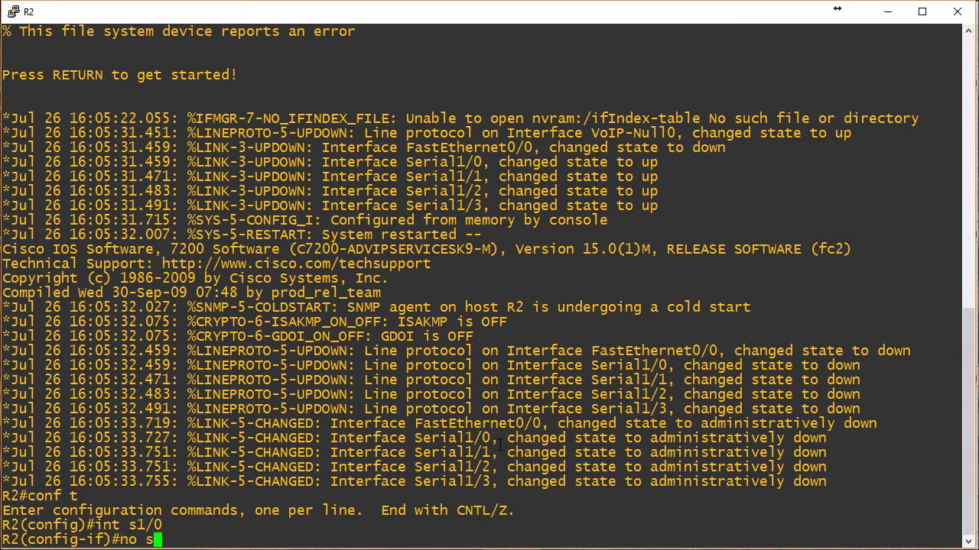
key("Return")
Give R2's Serial1/0 10.10.10.2/24 in OSPF 1 area 0 and await FULL adjacency.
type("ip add")
key("Tab")
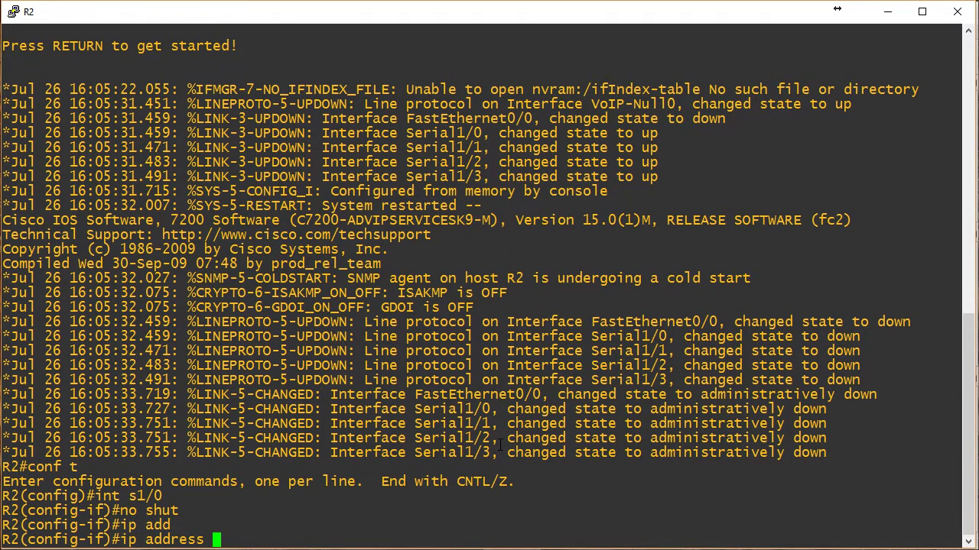
type("10.10.10.2")
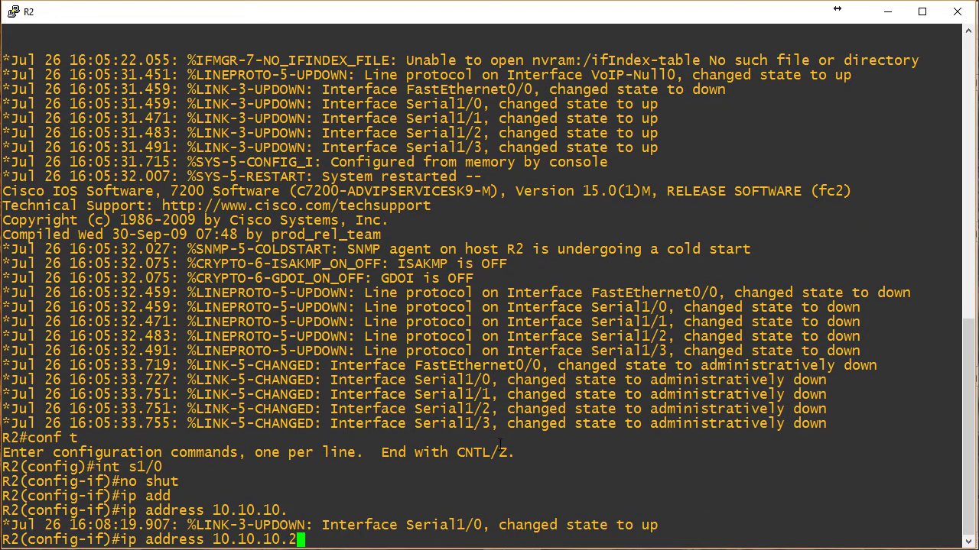
type(" 255.255.255.0")
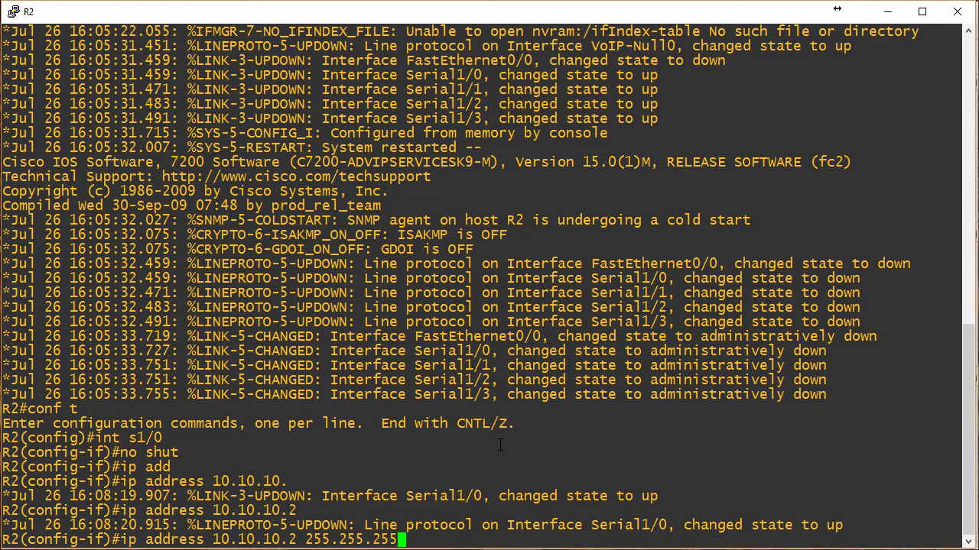
key("Return")
type("i")
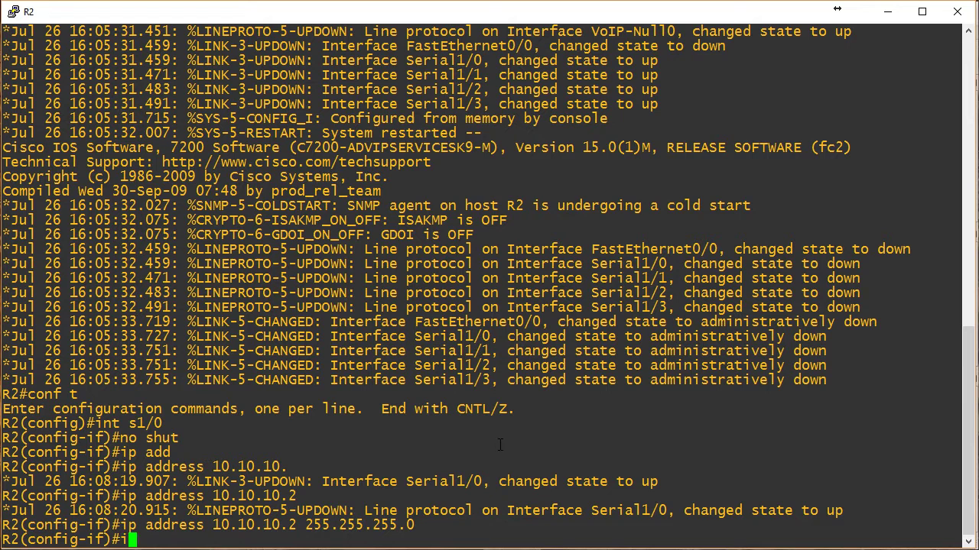
type("p ospf 1 area 0")
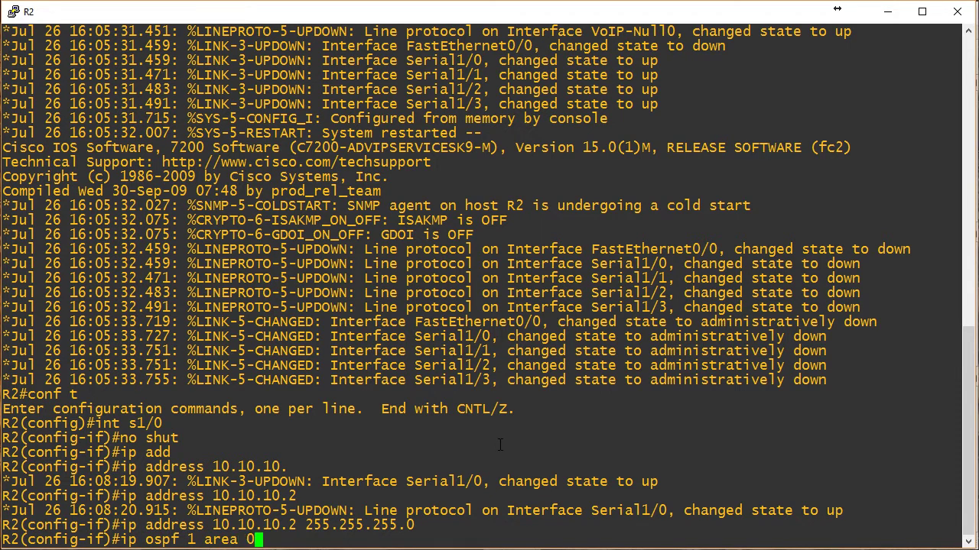
key("Return")
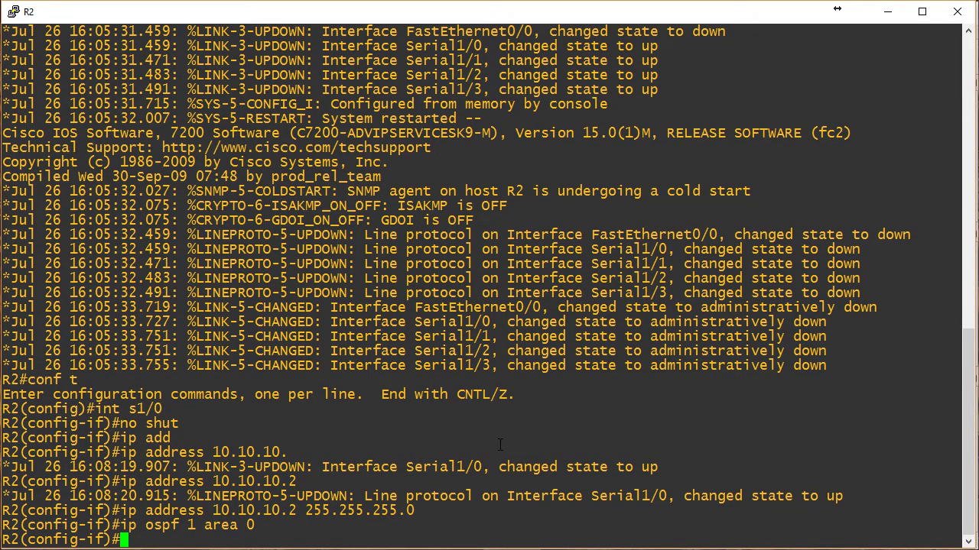
type("end")
key("Return")
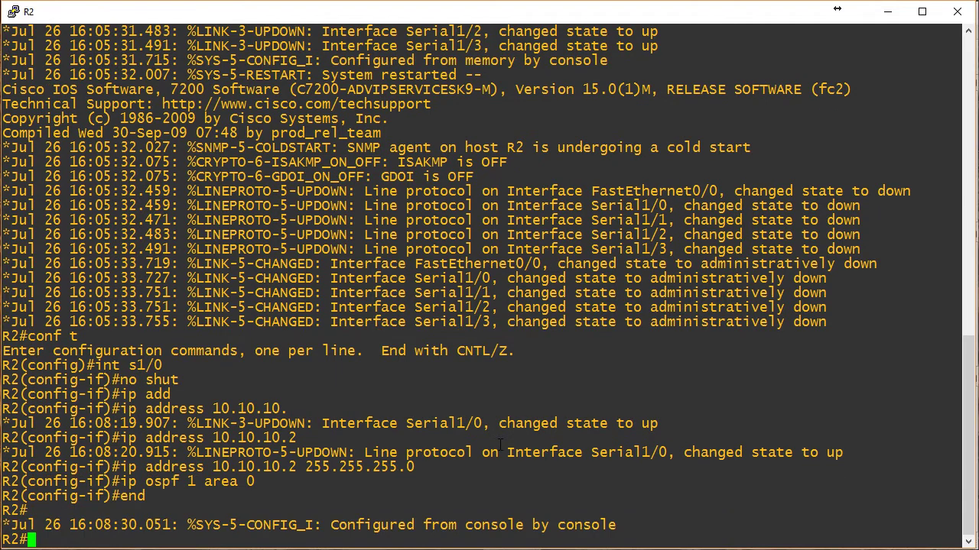
key("Return")
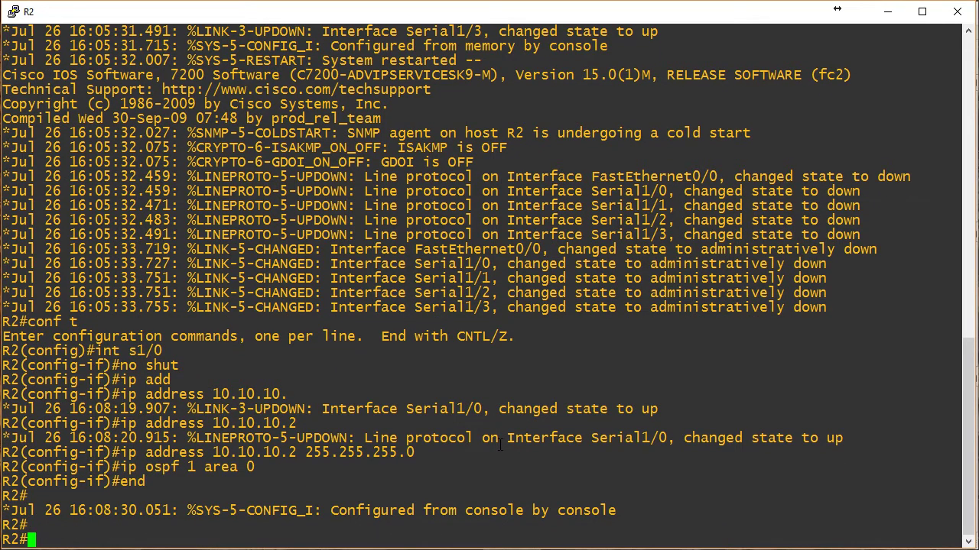
key("Return")
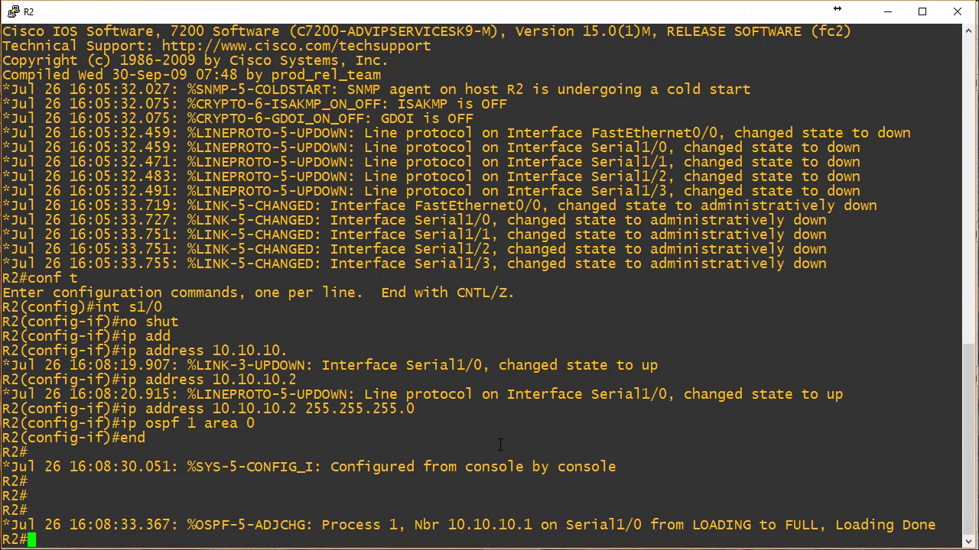
key("Return")
key("Return")
key("Return")
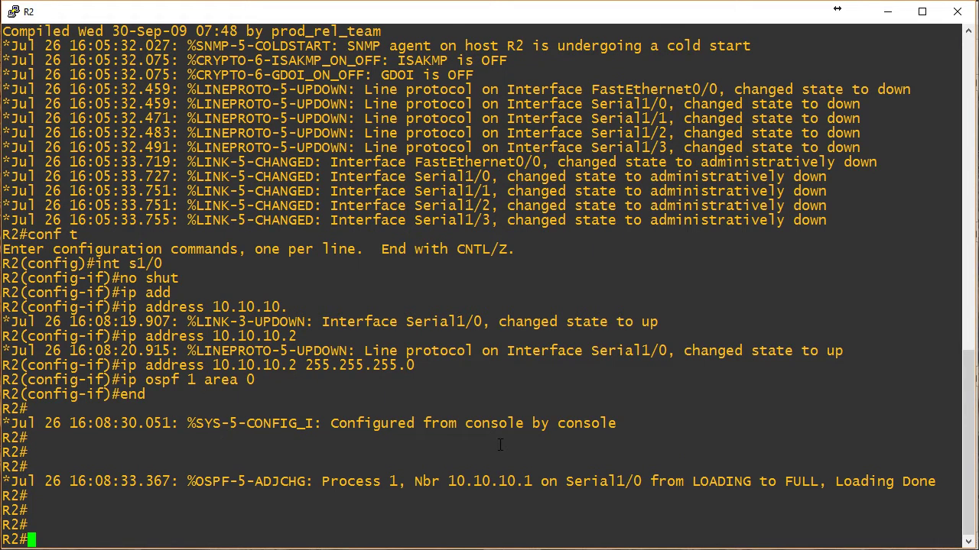
Point out the adjacency message, then enable R2's Serial1/1 in configuration mode.
left_click_drag(187, 482, 928, 481)
left_click(650, 395)
type("conf t")
key("Return")
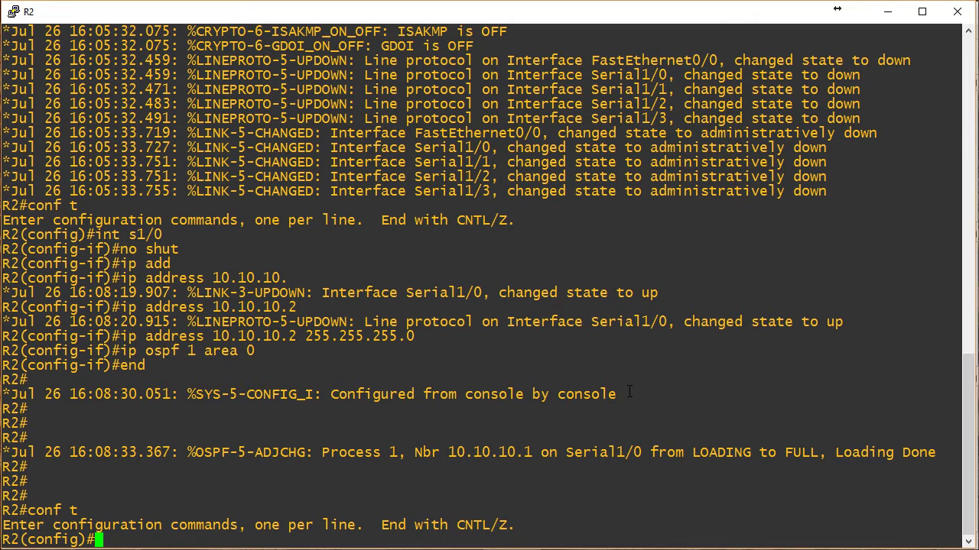
type("int s1/1")
key("Return")
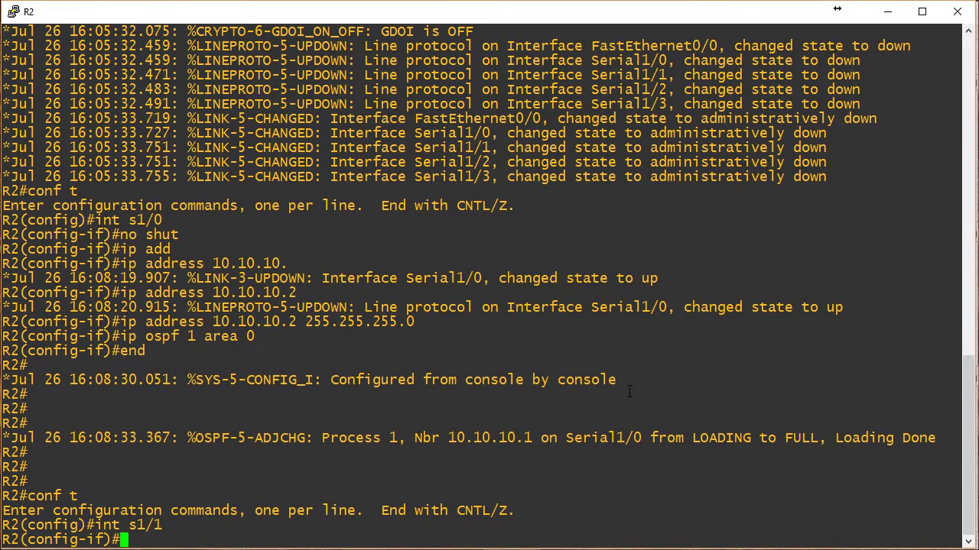
type("no shut")
key("Return")
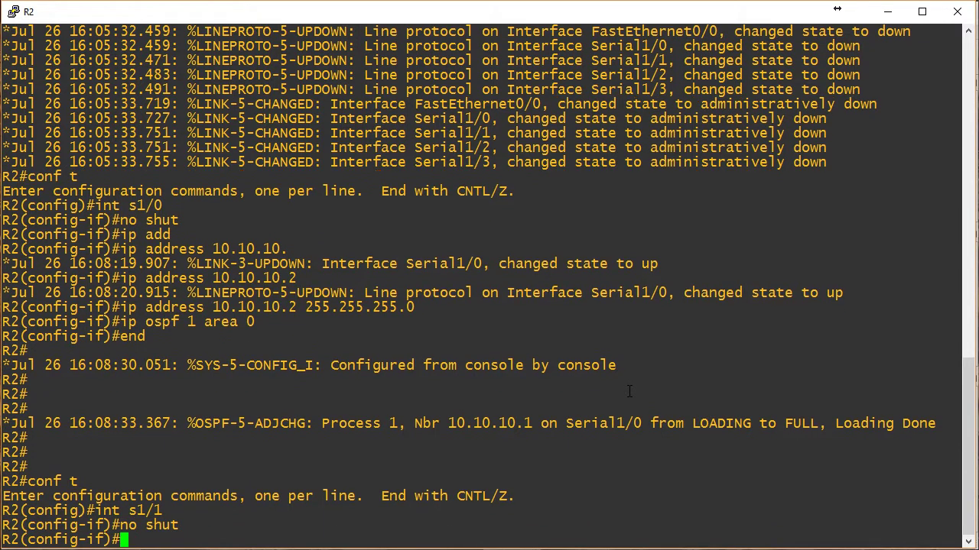
Give R2's Serial1/1 address 10.20.20.2/24 and put it in OSPF 1 area 10.
type("10.20.20.")
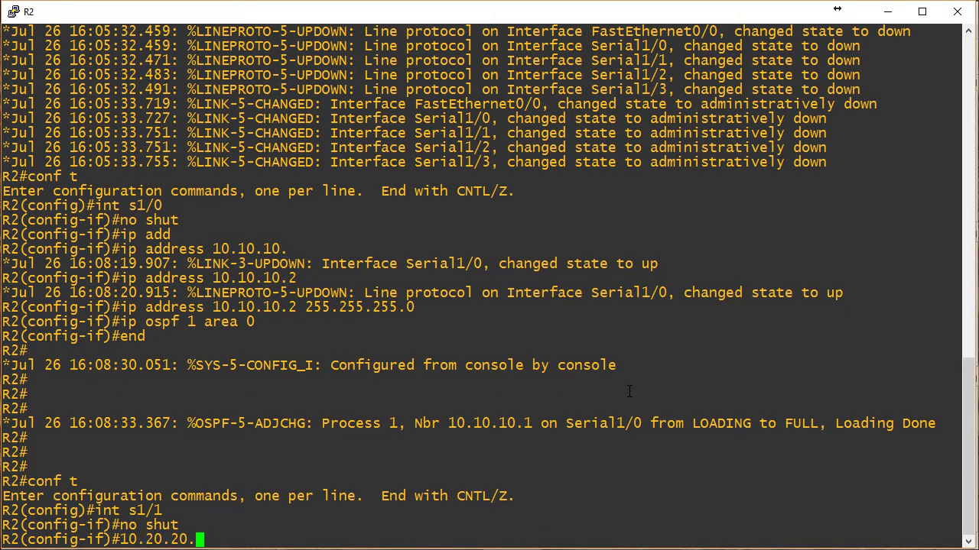
type("2 2")
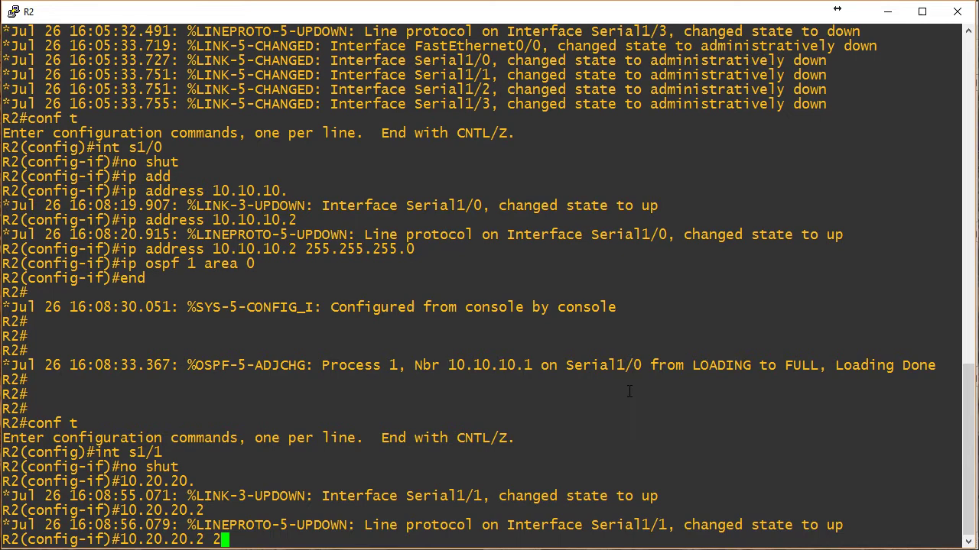
type("55.255.255.0")
key("Return")
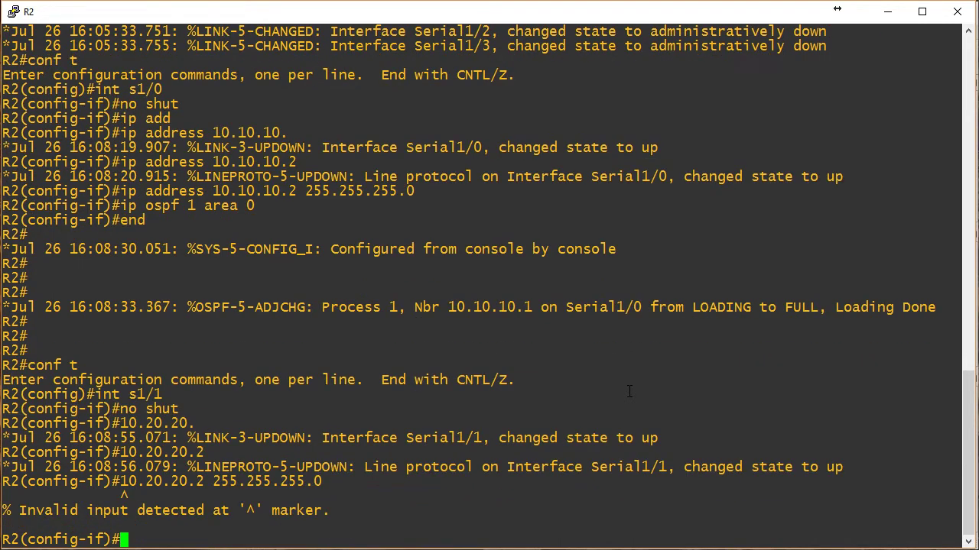
key("Up")
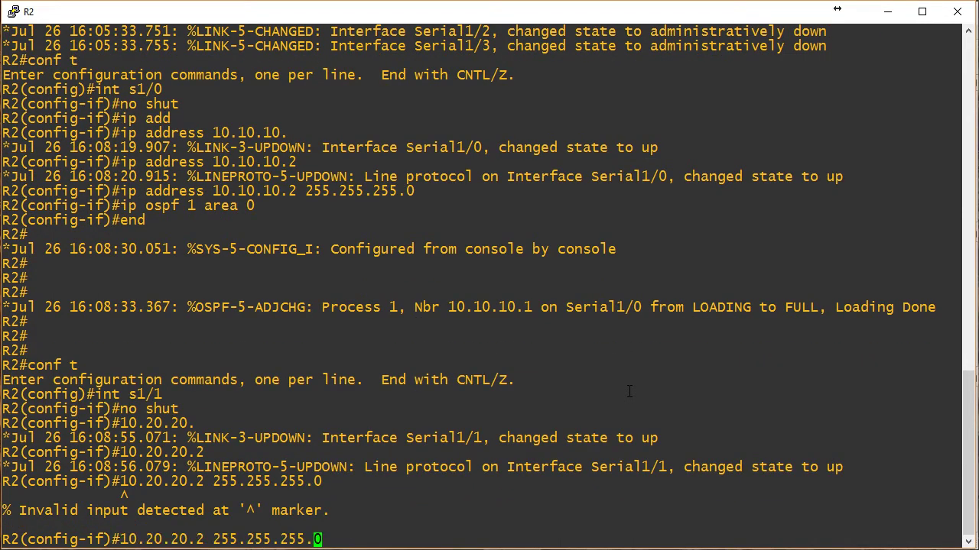
key("Left")
key("Left")
key("Left")
key("Left")
key("Left")
key("Left")
key("Left")
key("Left")
key("Left")
key("Left")
key("Left")
key("Left")
key("Left")
key("Left")
key("Left")
key("Left")
key("Left")
key("Left")
key("Left")
key("Left")
type("ip address")
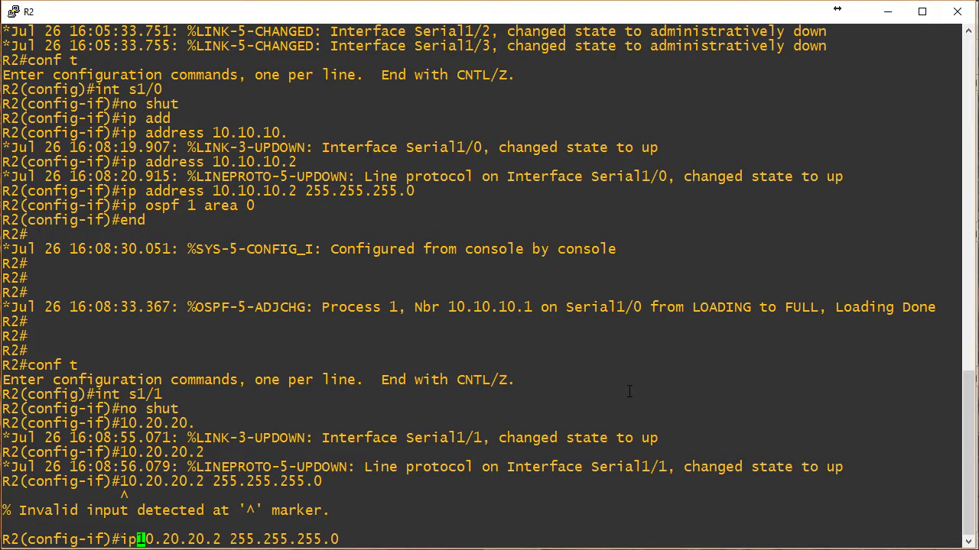
key("Return")
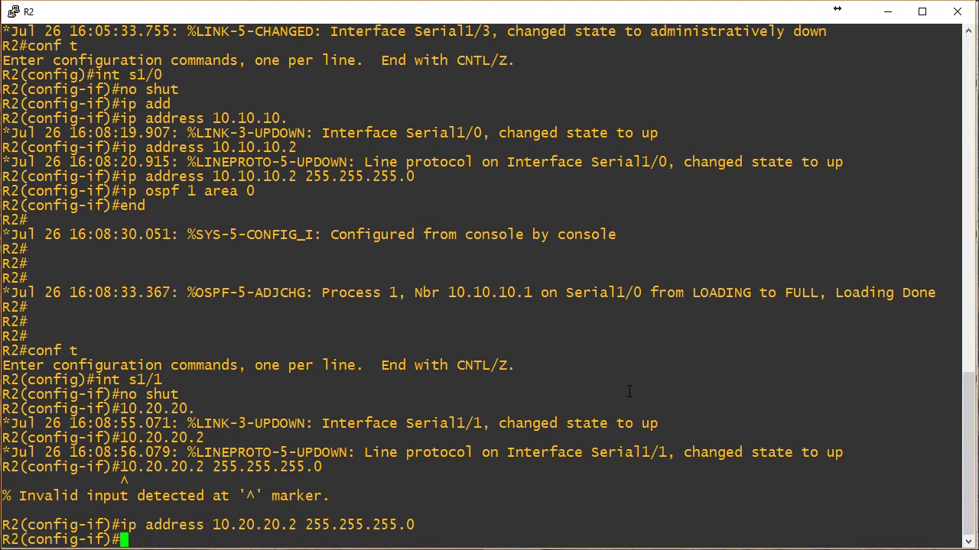
type("ip ospf 1 area ")
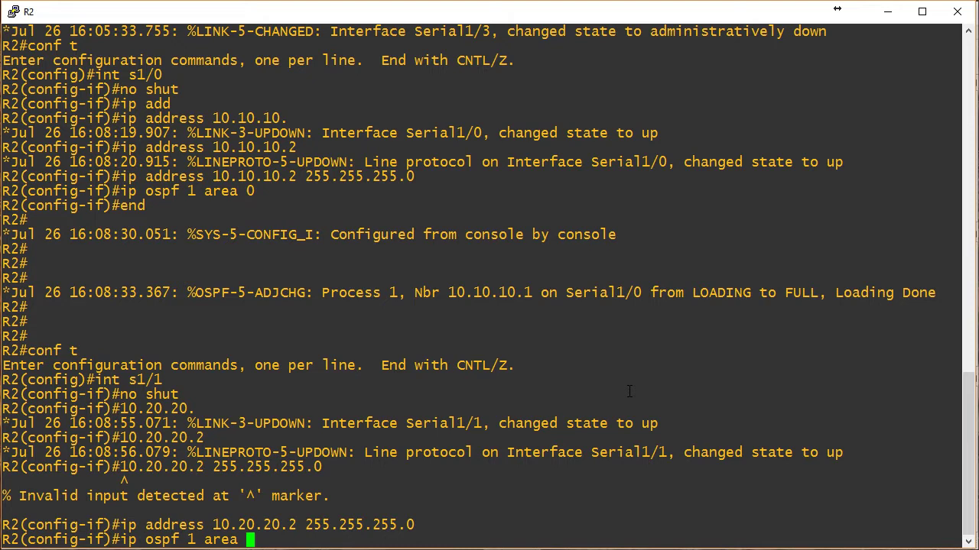
type("10")
key("Return")
type("end")
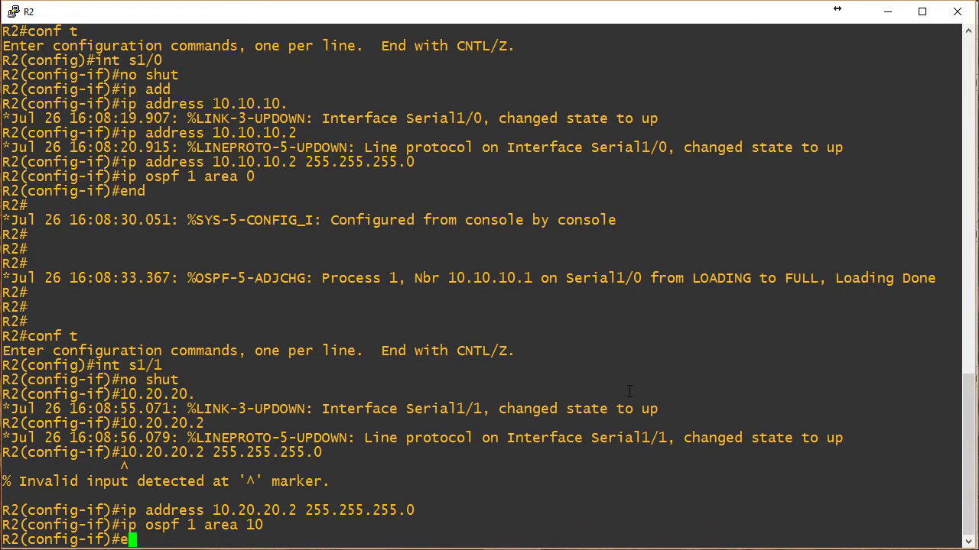
key("Return")
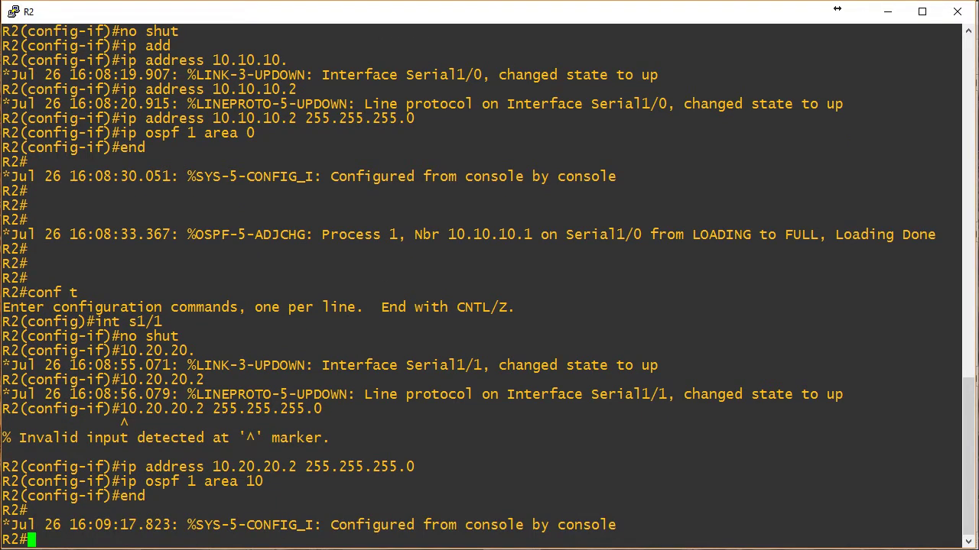
On R3's console, enter configuration mode and enable Serial1/0.
key("alt+Tab")
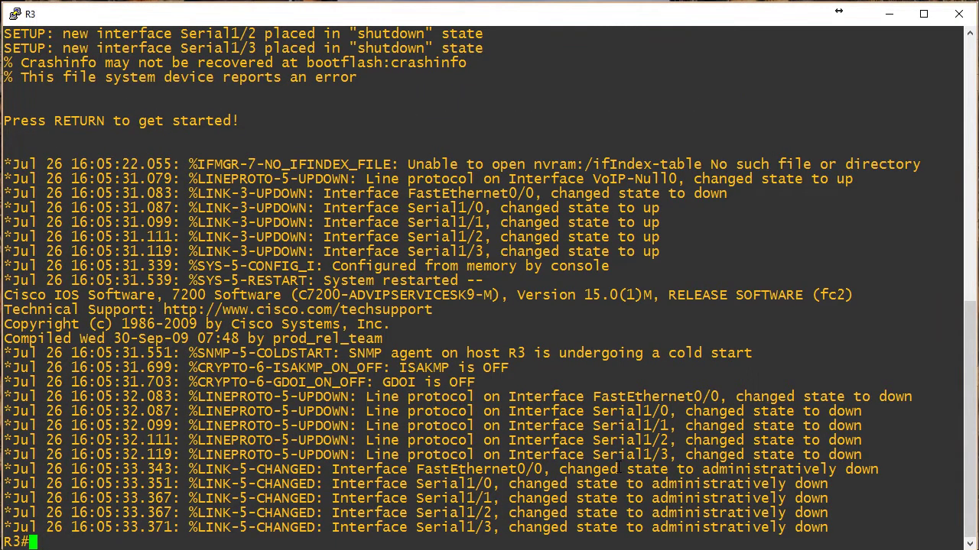
key("Return")
type("conf t")
key("Return")
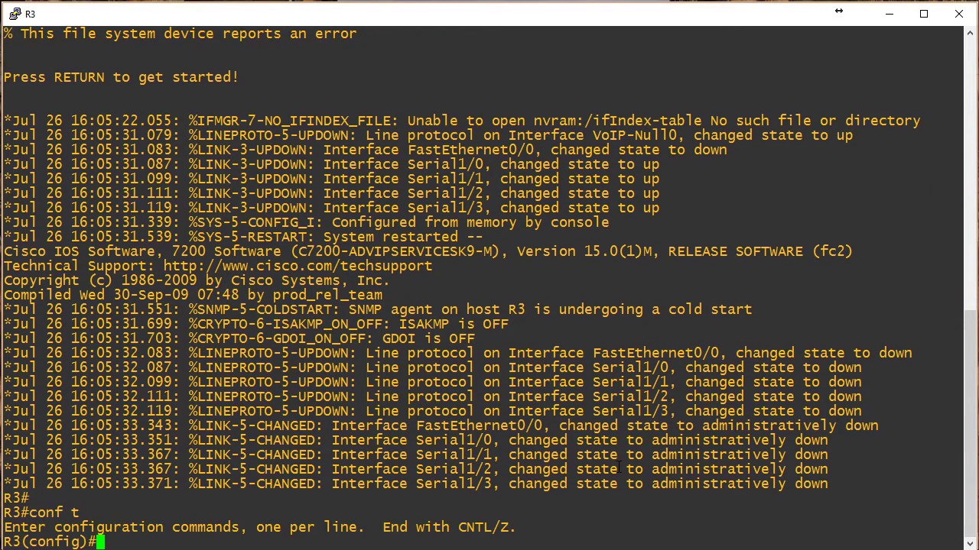
type("int s1/0")
key("Return")
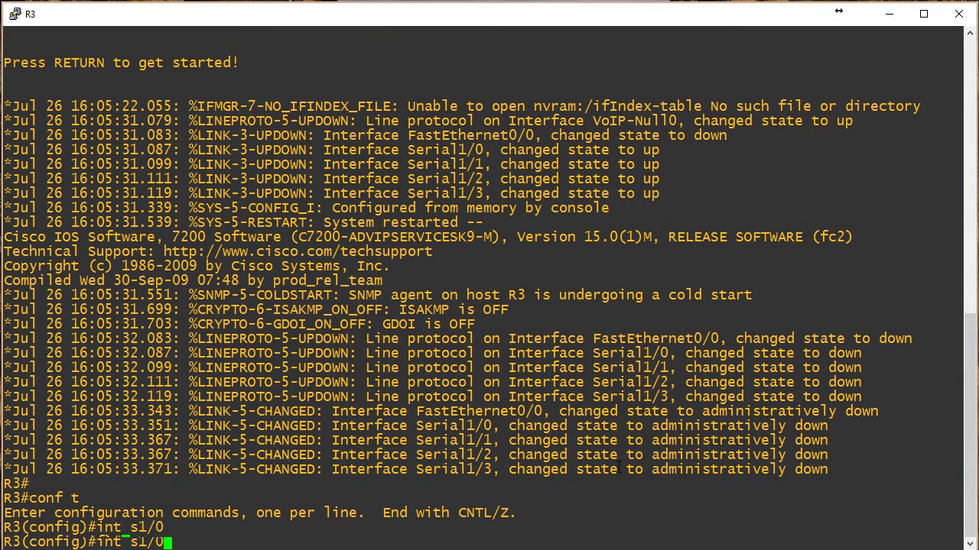
type("no shut")
key("Return")
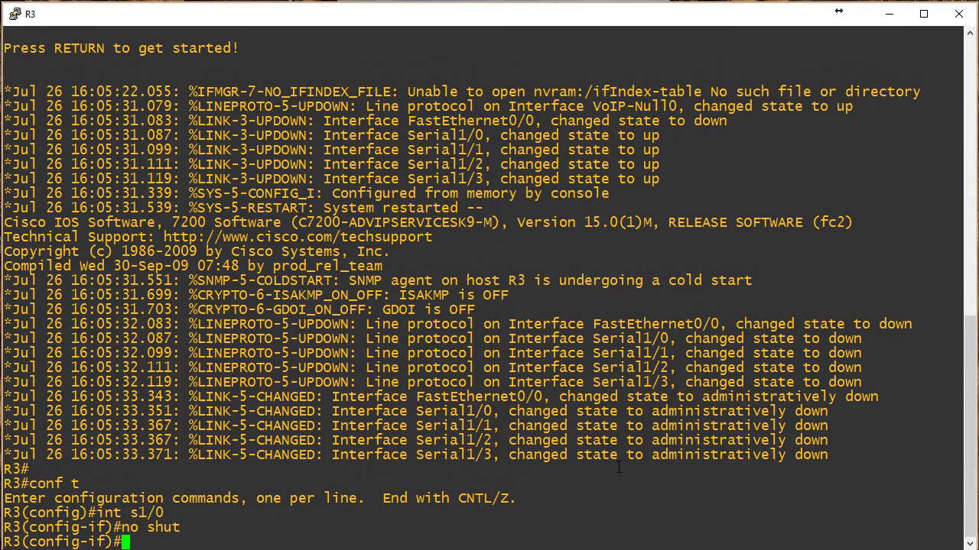
Give R3's Serial1/0 10.20.20.3/24 and put it in OSPF area 10, correcting 120.
type("ip add")
key("Tab")
type("10.20.20.3")
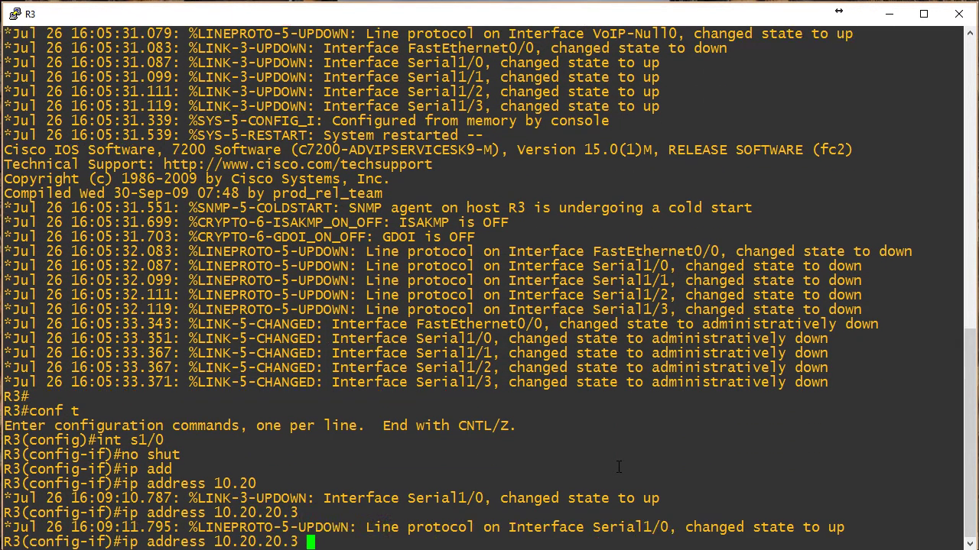
type(" 255.255.255.0")
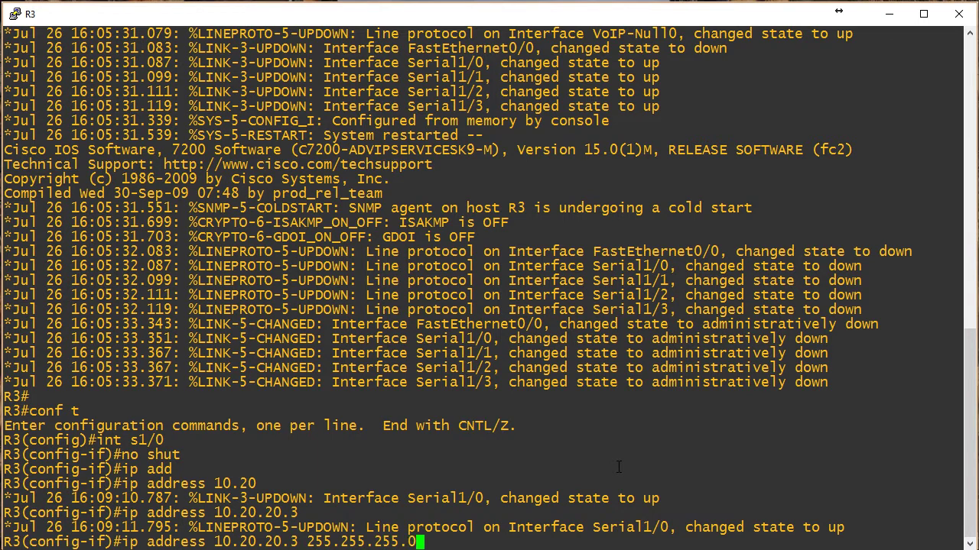
key("Return")
type("ip ospf")
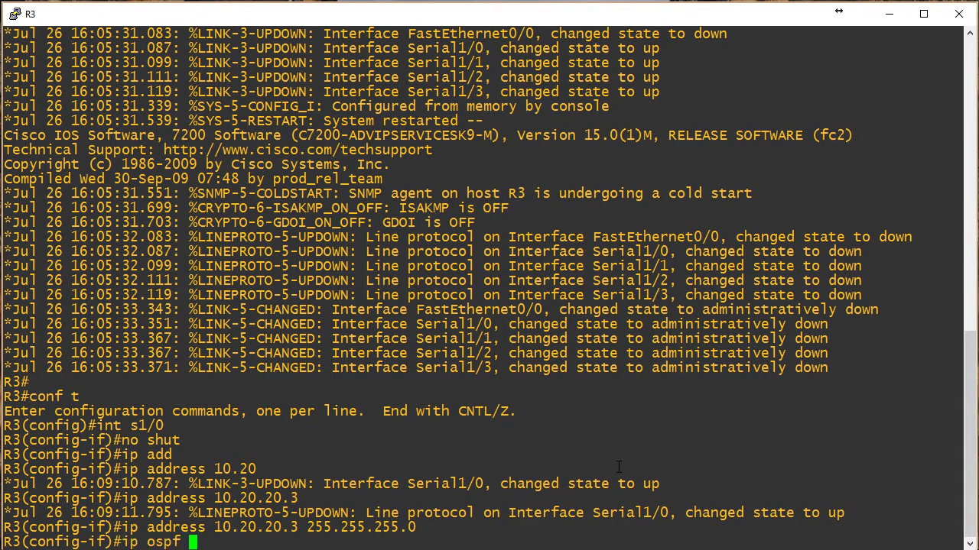
type("1 area 120")
key("Return")
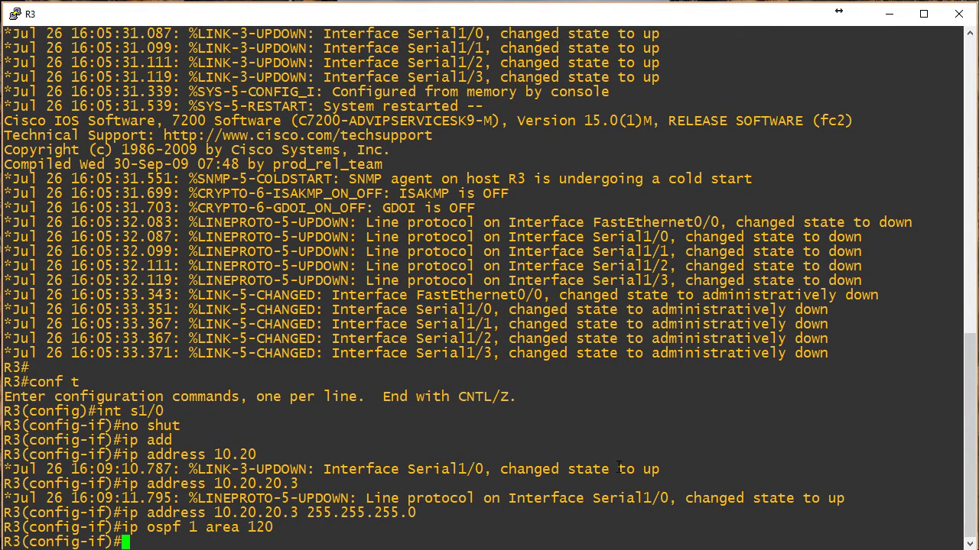
key("Up")
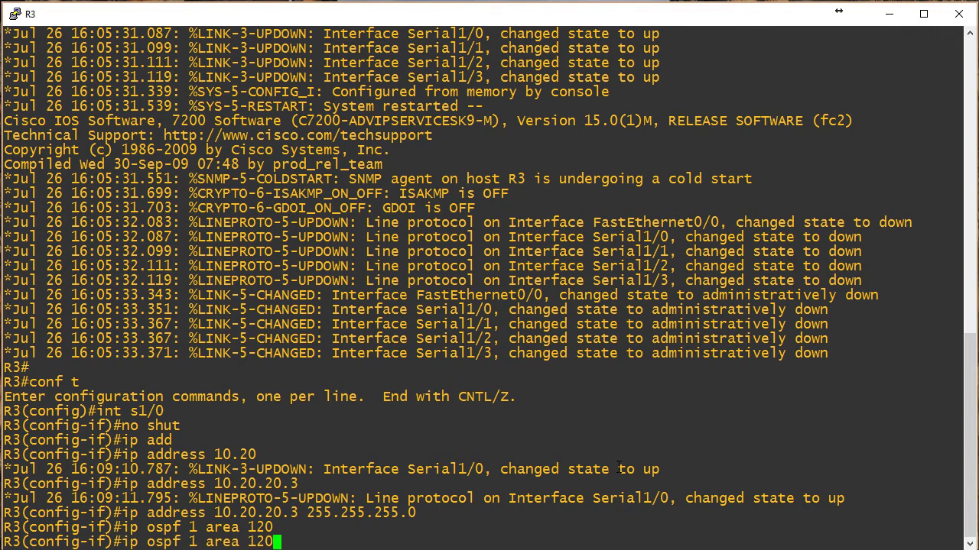
key("BackSpace")
key("BackSpace")
key("BackSpace")
type("10")
key("Return")
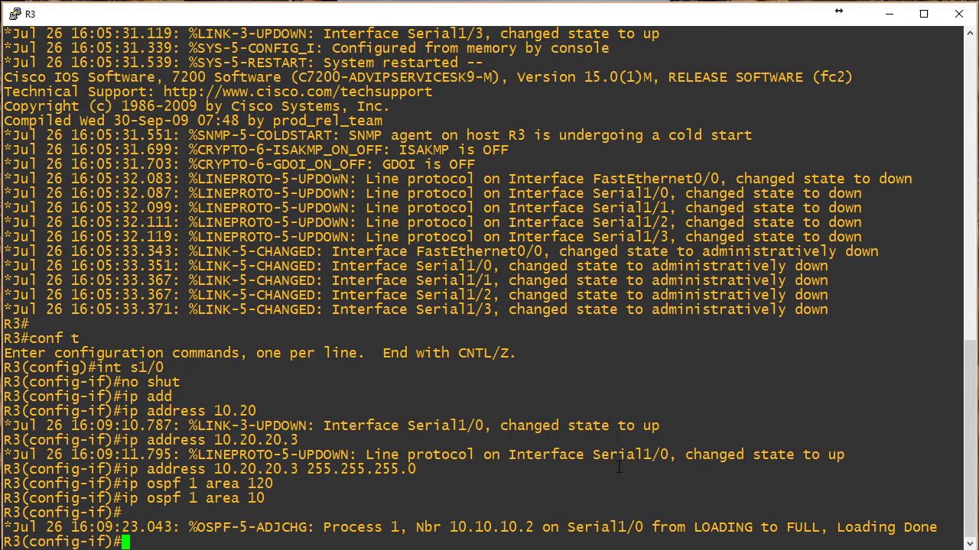
Check Serial1/0 status and its running configuration with do show int and do show run.
type("do show int")
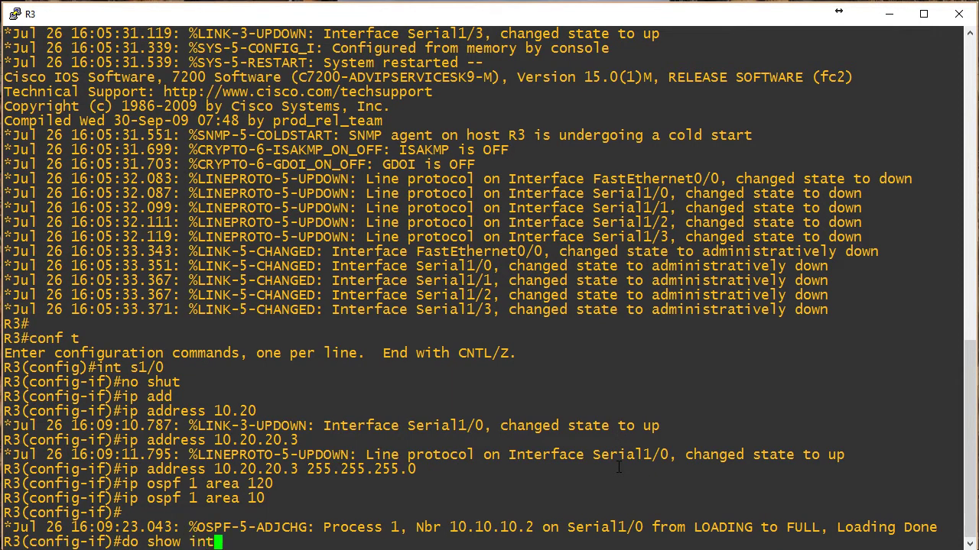
type(" s1/0")
key("Return")
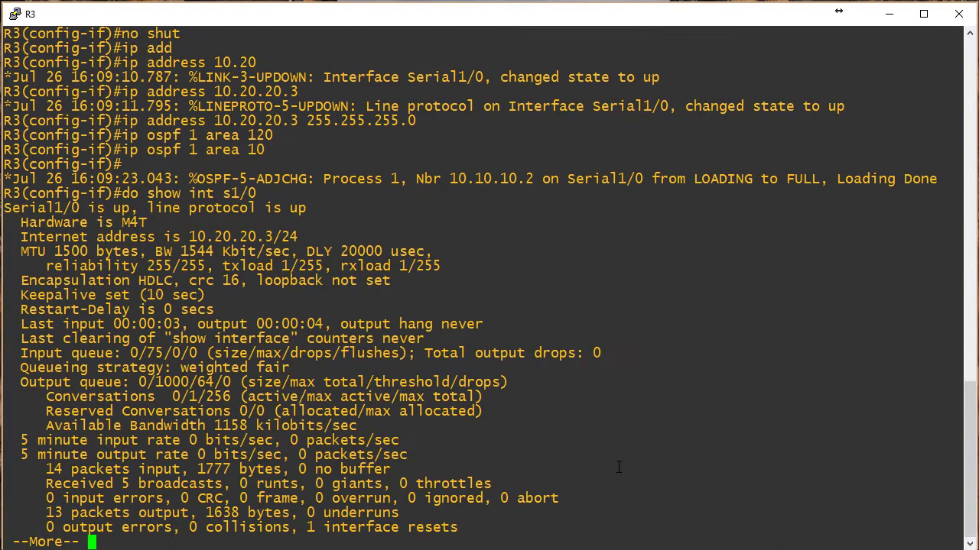
key("space")
type("do s")
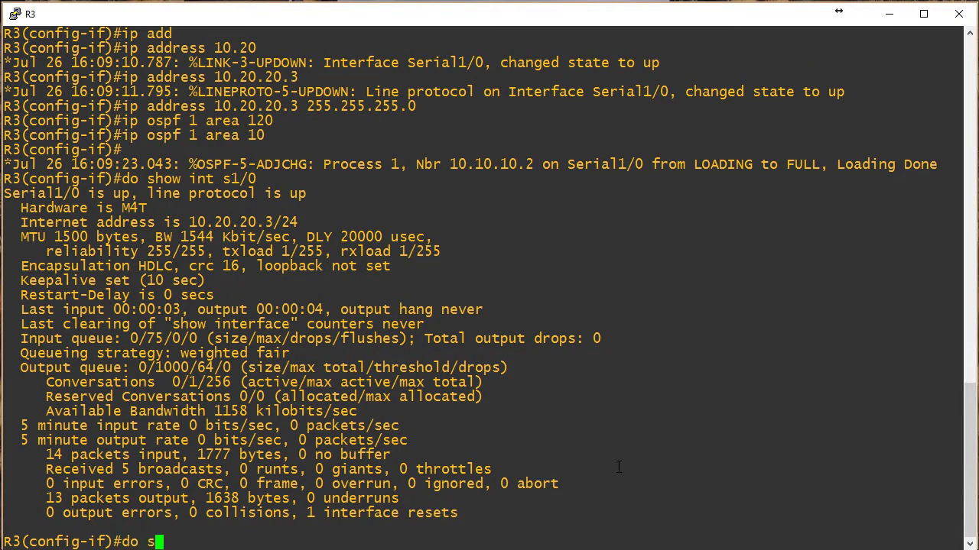
type("how run in")
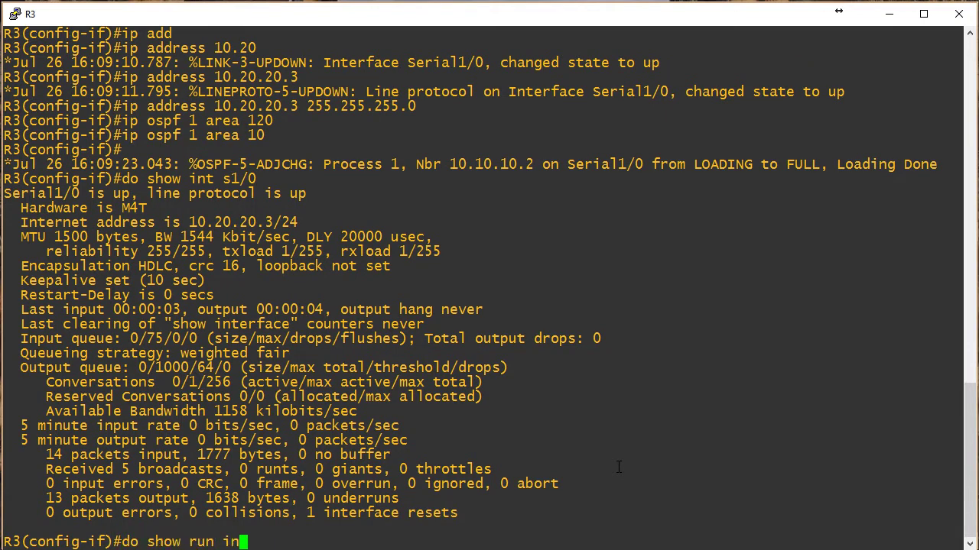
type("t s1/0")
key("Return")
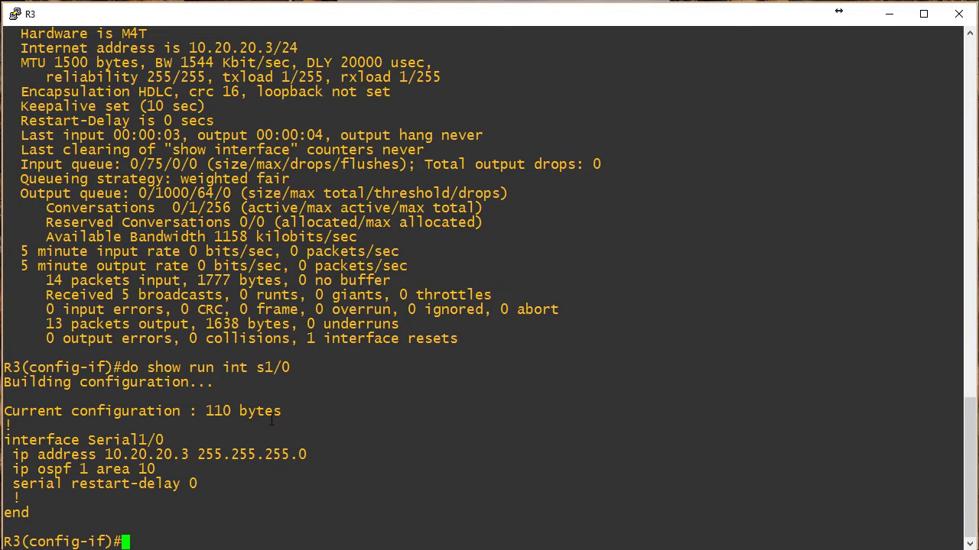
Exit configuration mode and run show ip ospf nei, highlighting neighbor 10.10.10.2 as FULL.
type("end")
key("Return")
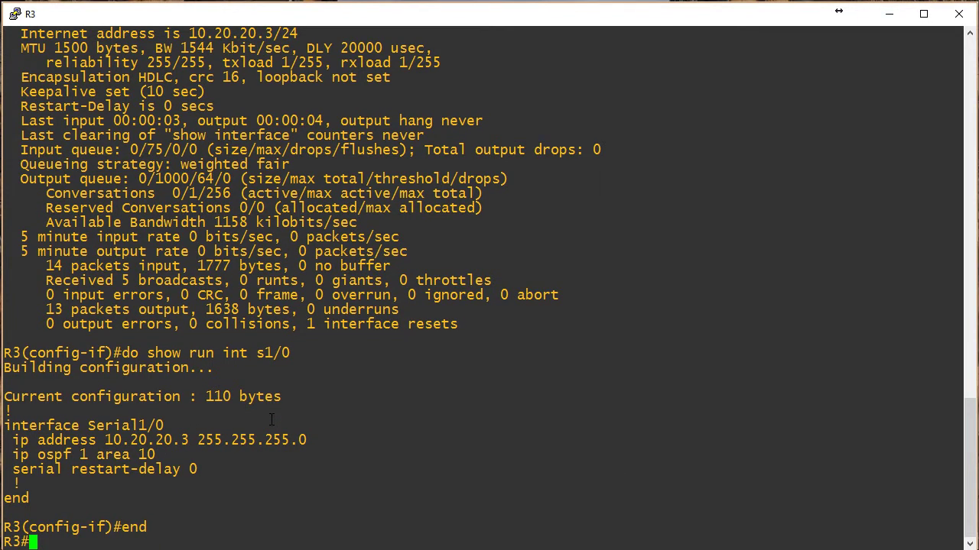
key("Return")
key("Return")
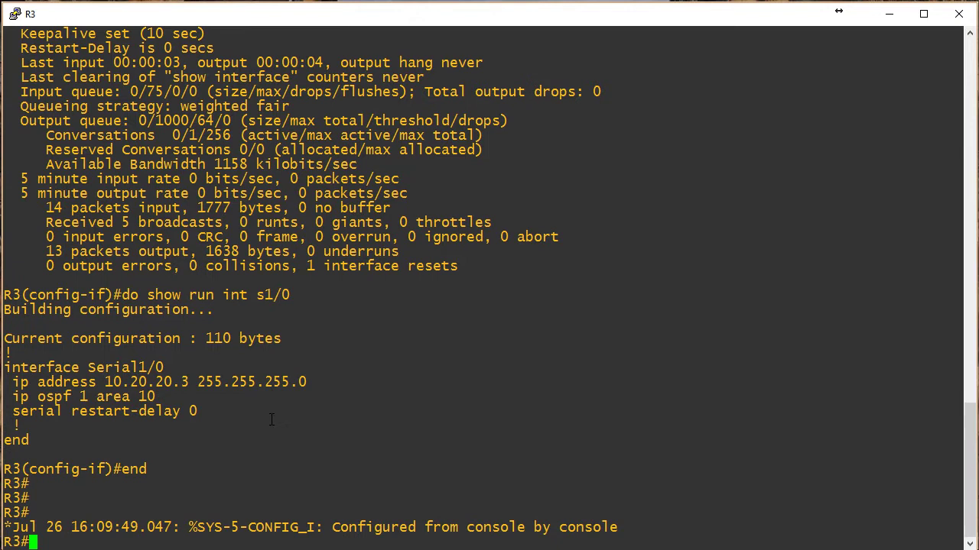
key("Return")
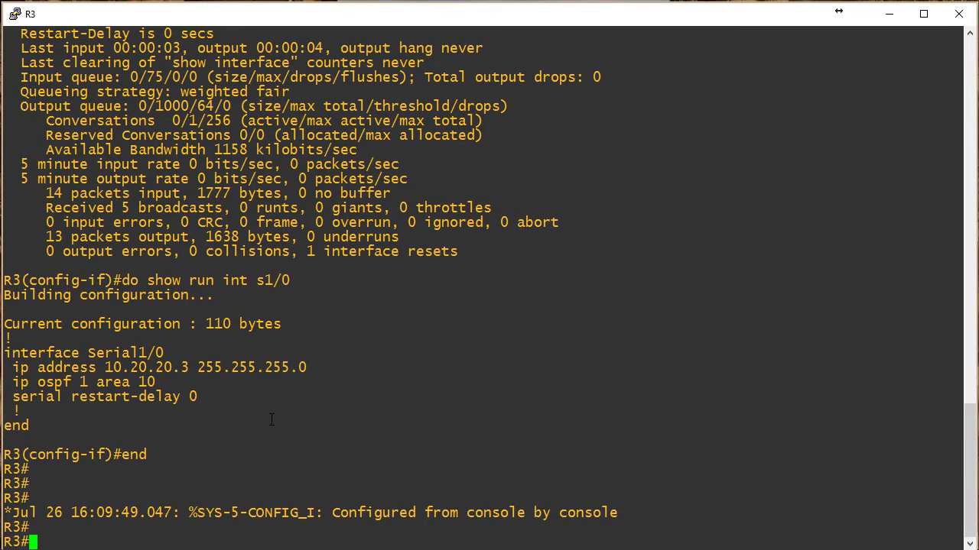
key("Return")
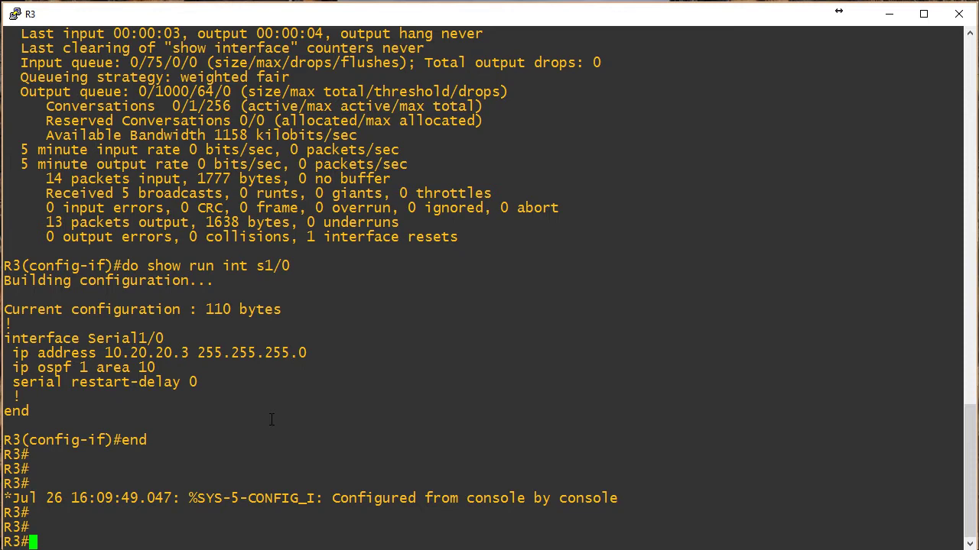
key("Return")
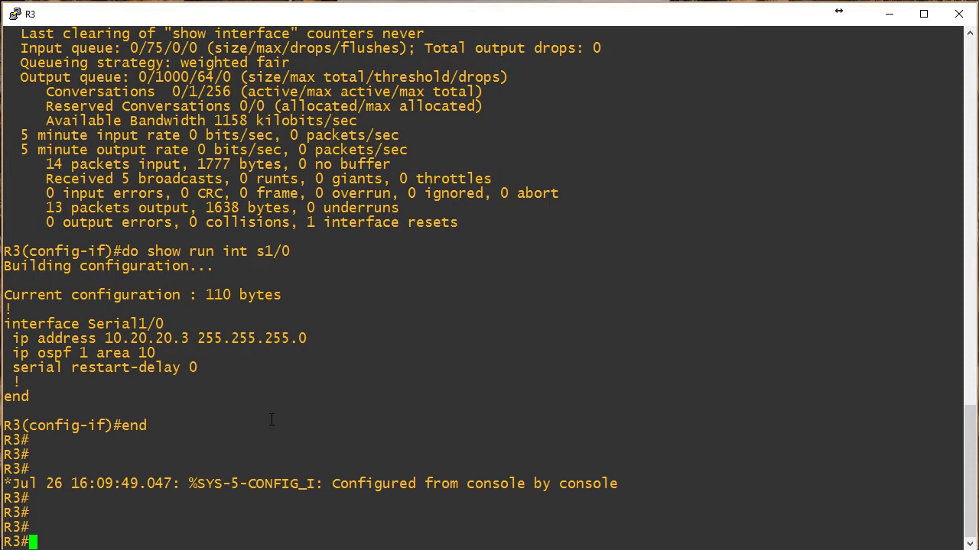
type("show ip ospf nei")
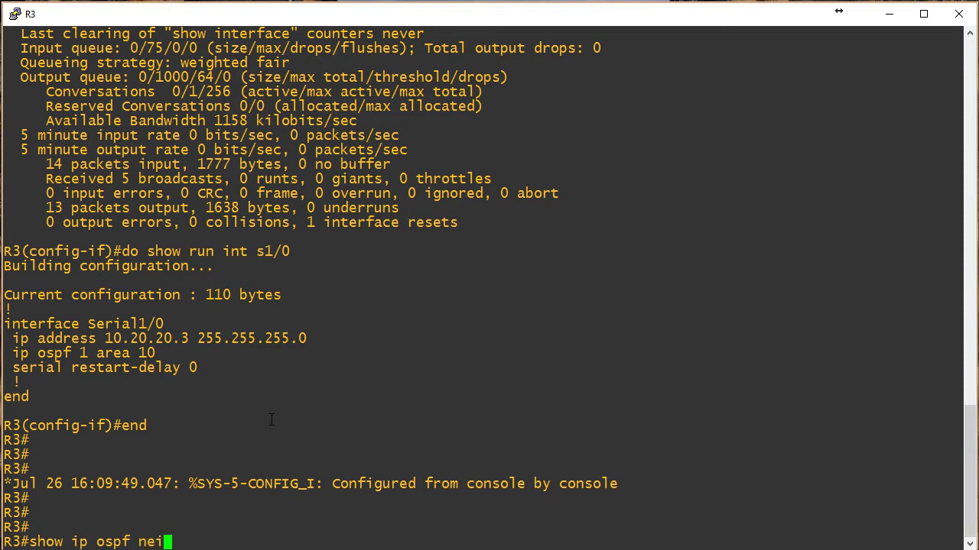
key("Return")
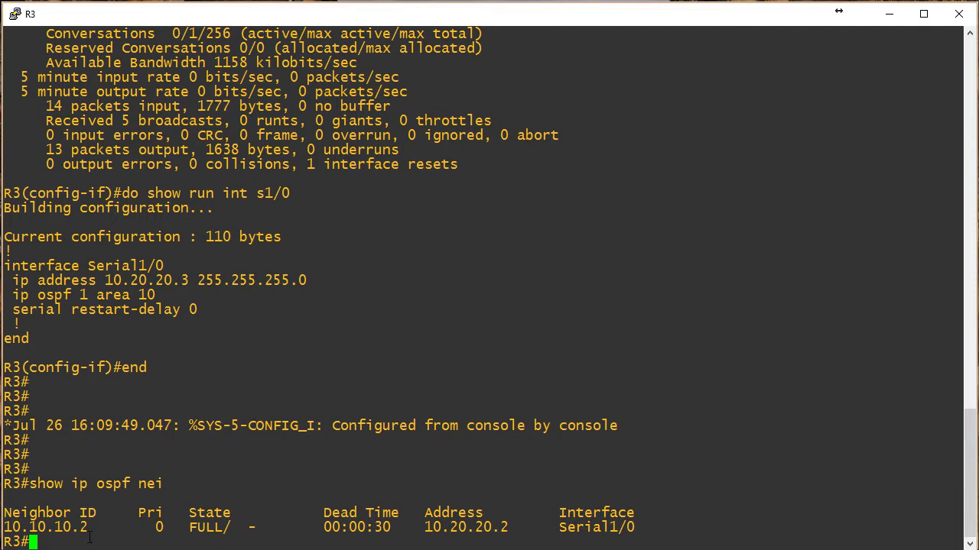
left_click_drag(92, 527, 6, 528)
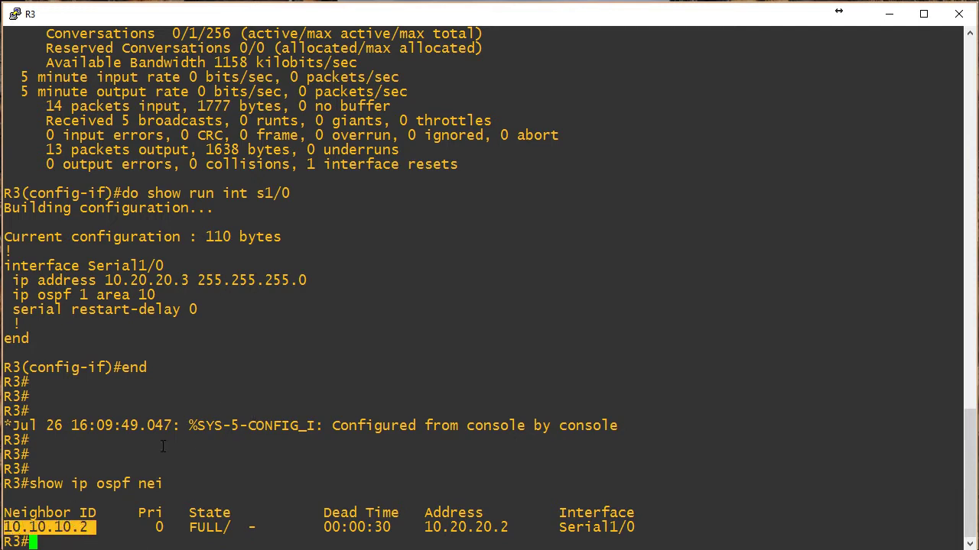
left_click(163, 446)
Show R3's OSPF interface details confirming Serial1/0 in area 10.
key("Return")
key("Return")
key("Return")
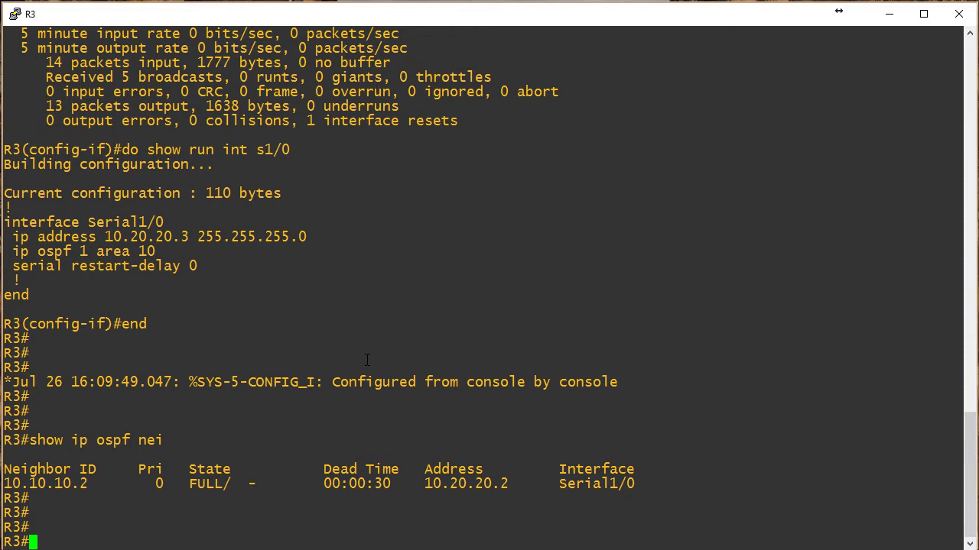
type("show ip ospf int")
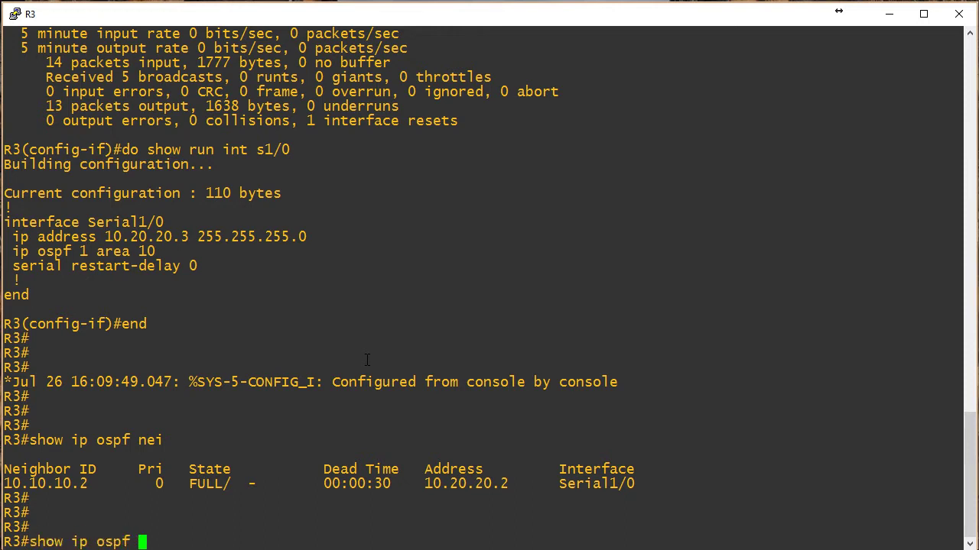
key("Return")
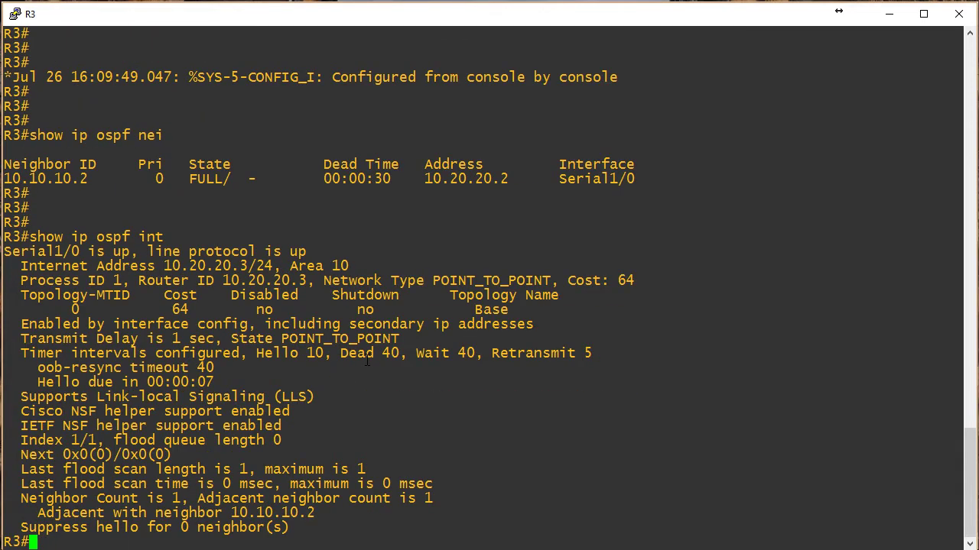
Show the routing table's O IA route 10.10.10.0/24 and ping 10.10.10.1 successfully.
type("show ip route")
key("Return")
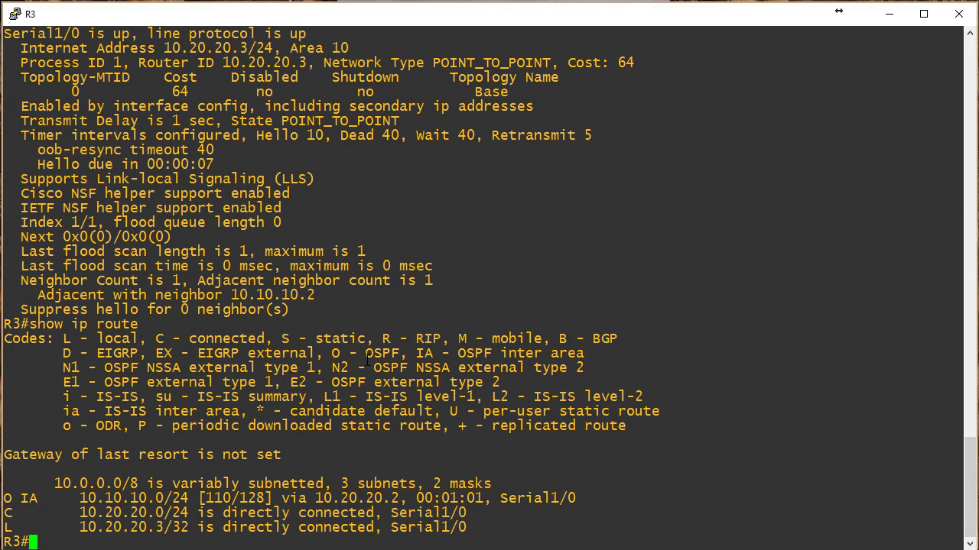
left_click_drag(54, 497, 191, 497)
left_click(166, 459)
type("ping 10.")
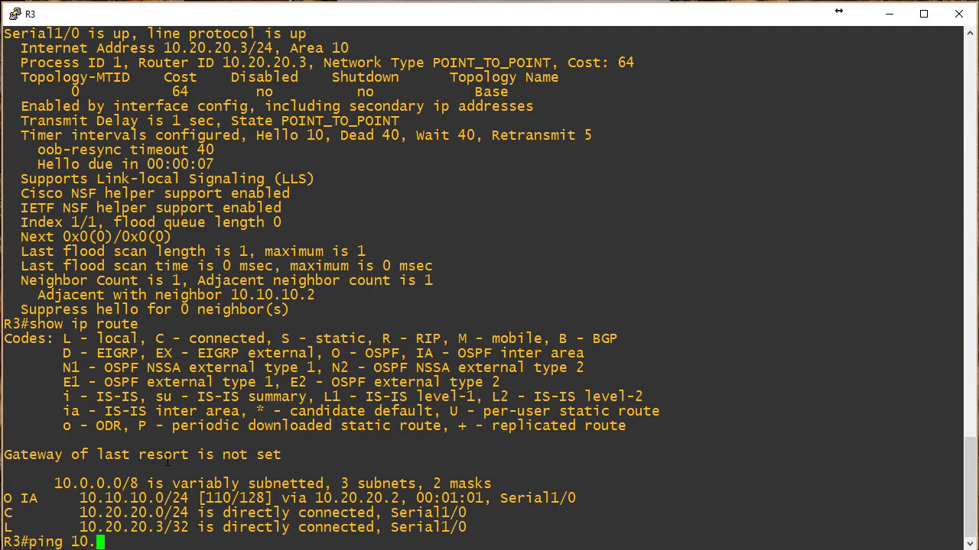
type("10.10.1")
key("Return")
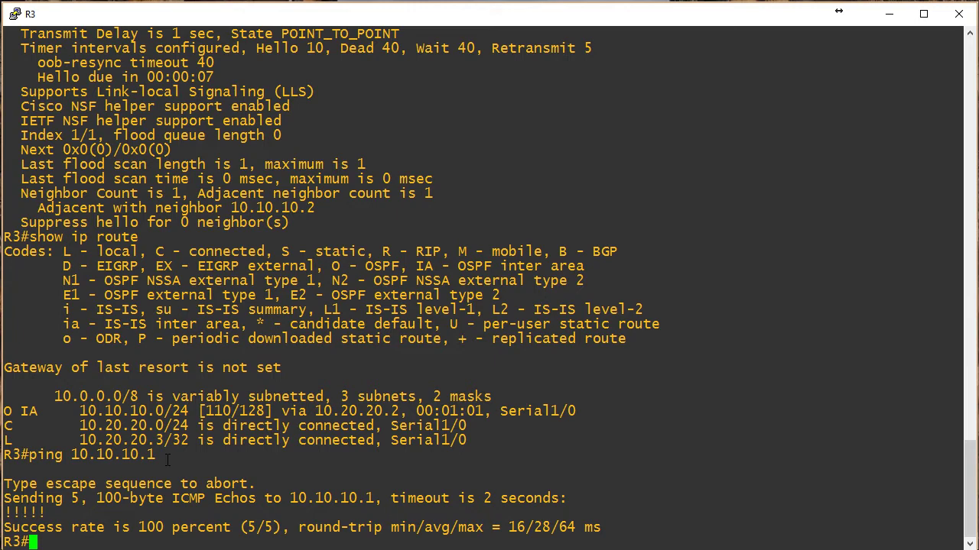
Move R3's Serial1/0 from OSPF area 10 to area 110.
type("conf t")
key("Return")
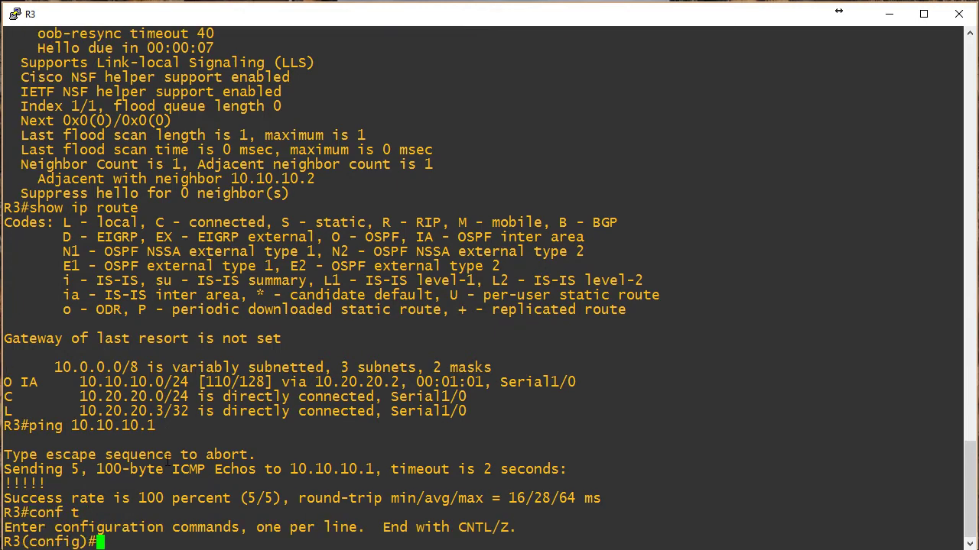
type("int s1/0")
key("Return")
type("n")
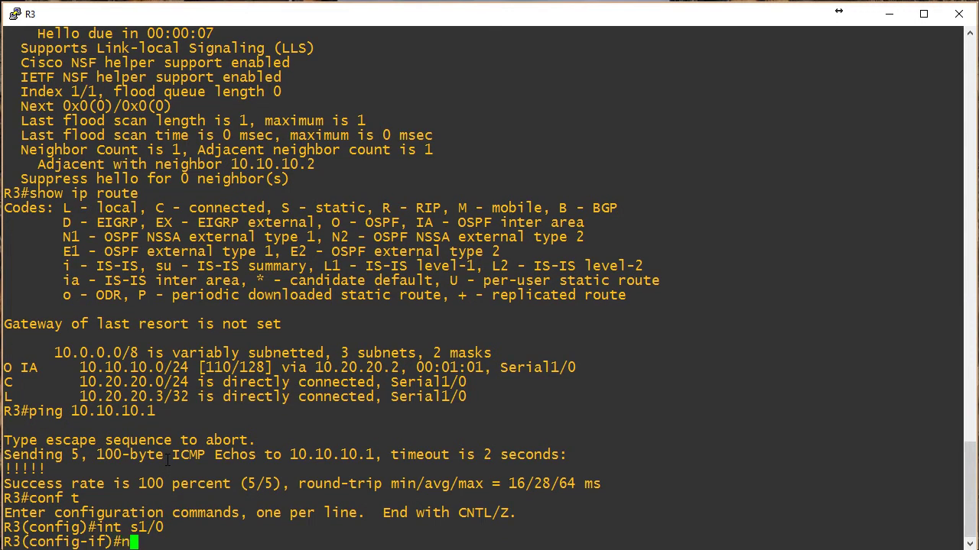
type("o ip ospf 1 area 10")
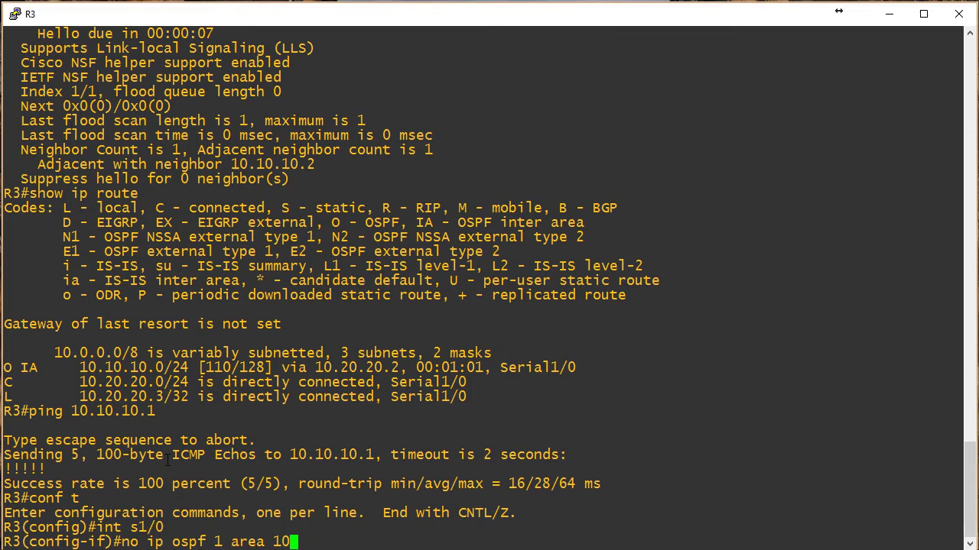
key("Return")
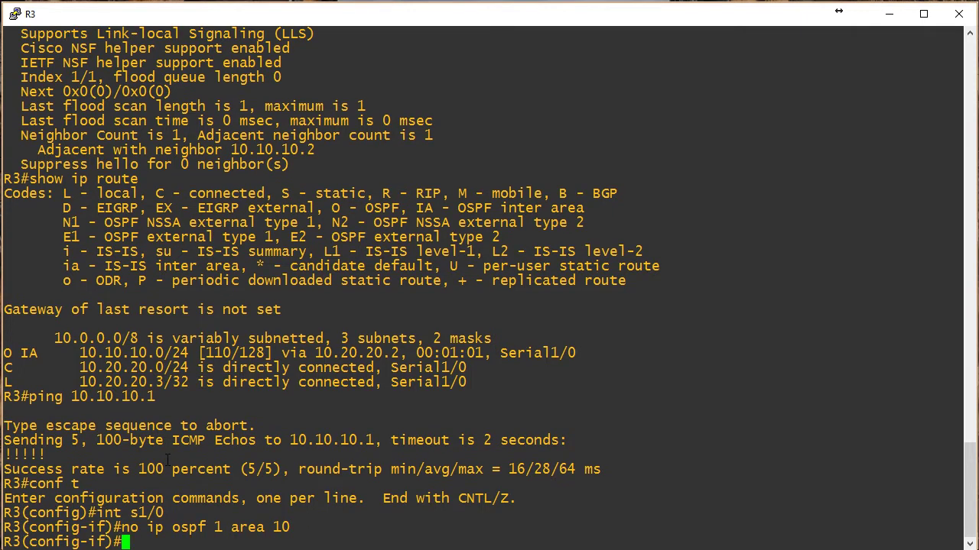
type("ip ospf ")
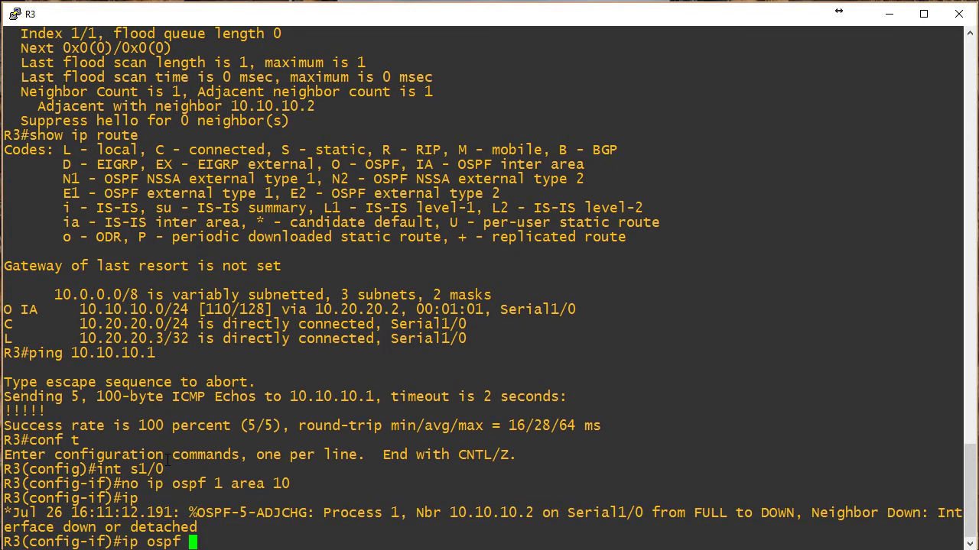
type("1 area 110")
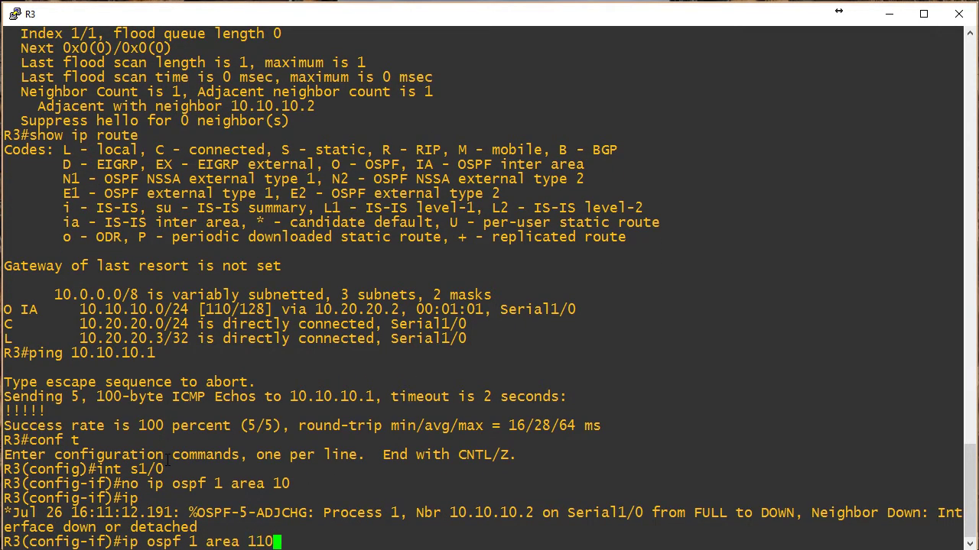
key("Return")
type("end")
key("Return")
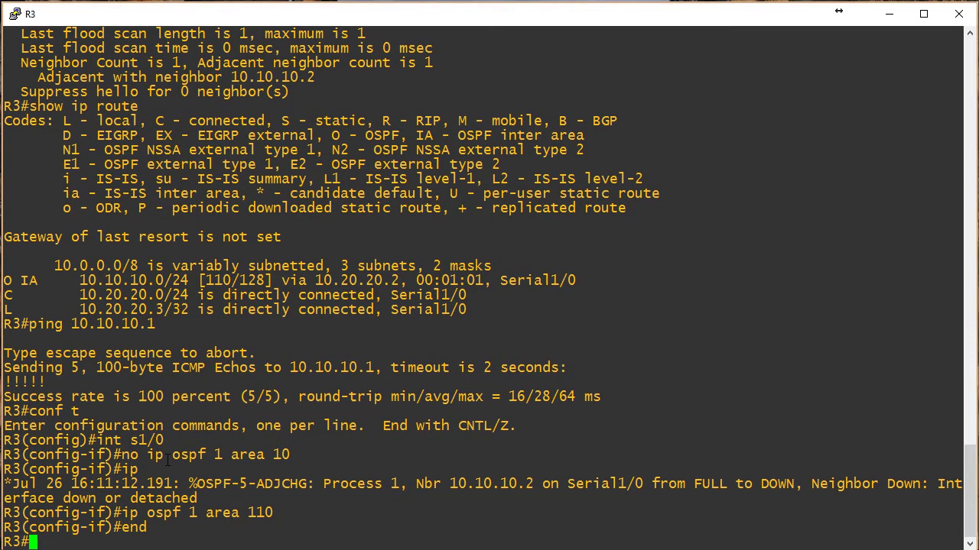
Run show ip ospf neigh repeatedly, finding no neighbors listed.
type("show ip ospf ne")
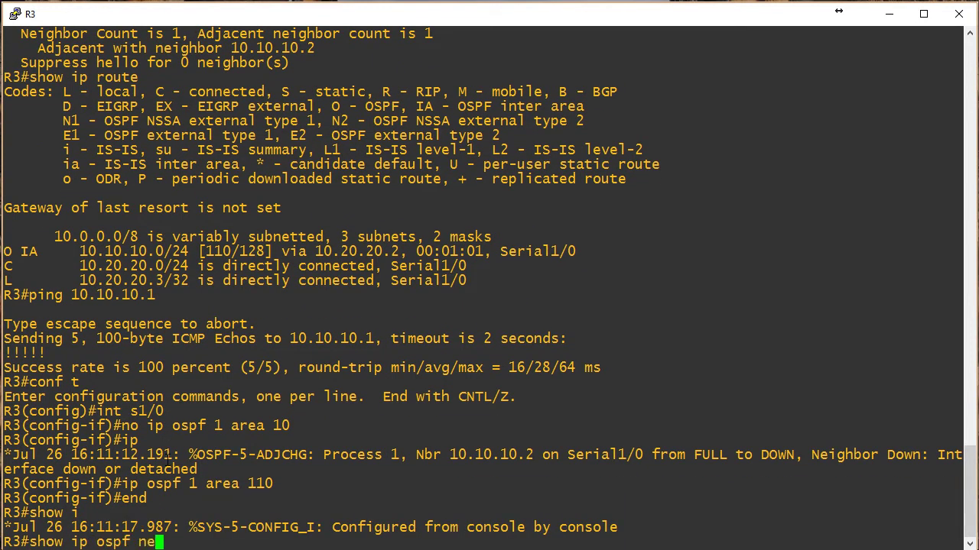
type("igh")
key("Return")
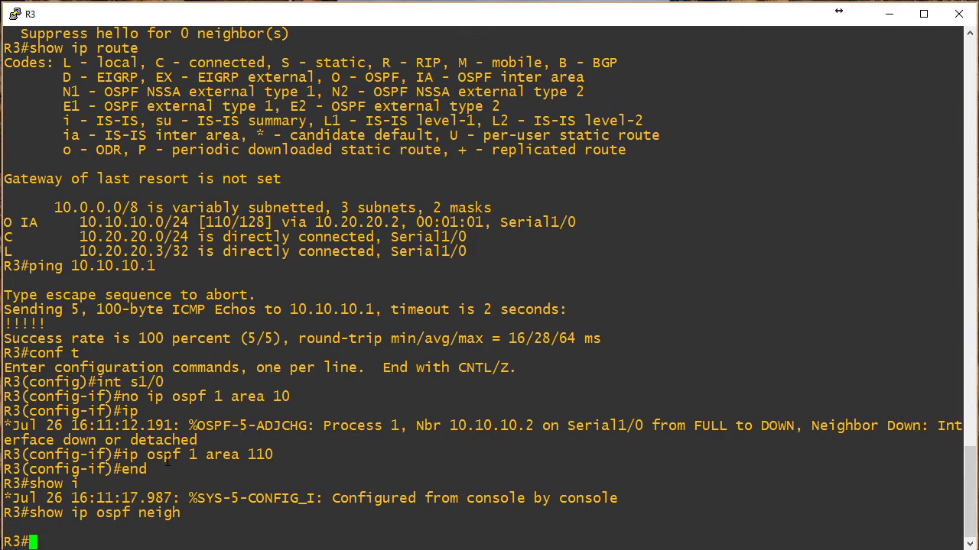
key("Up")
key("Return")
key("Up")
key("Return")
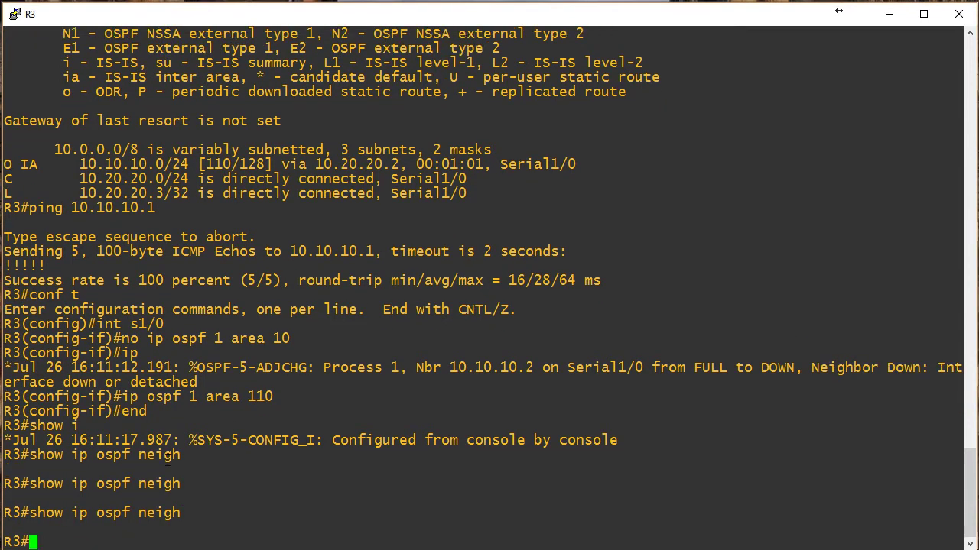
key("Return")
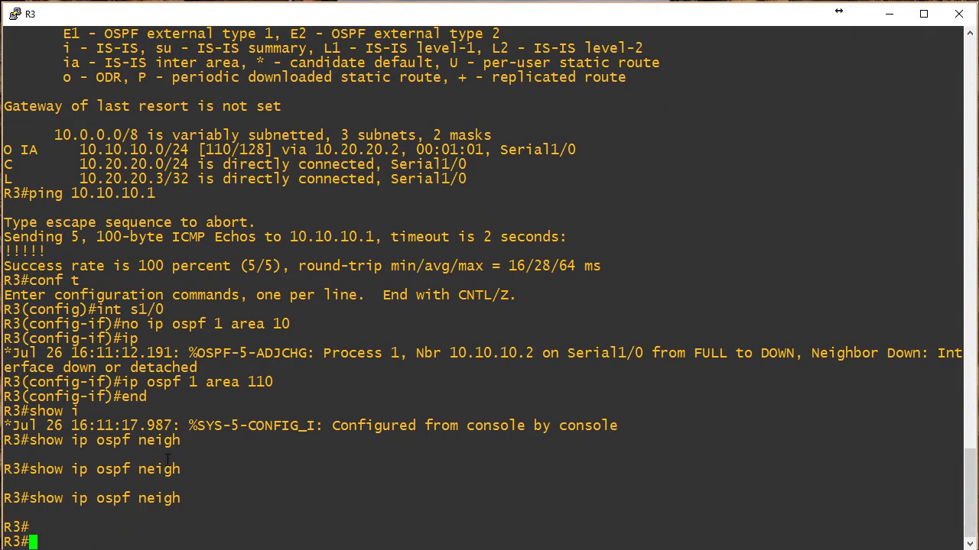